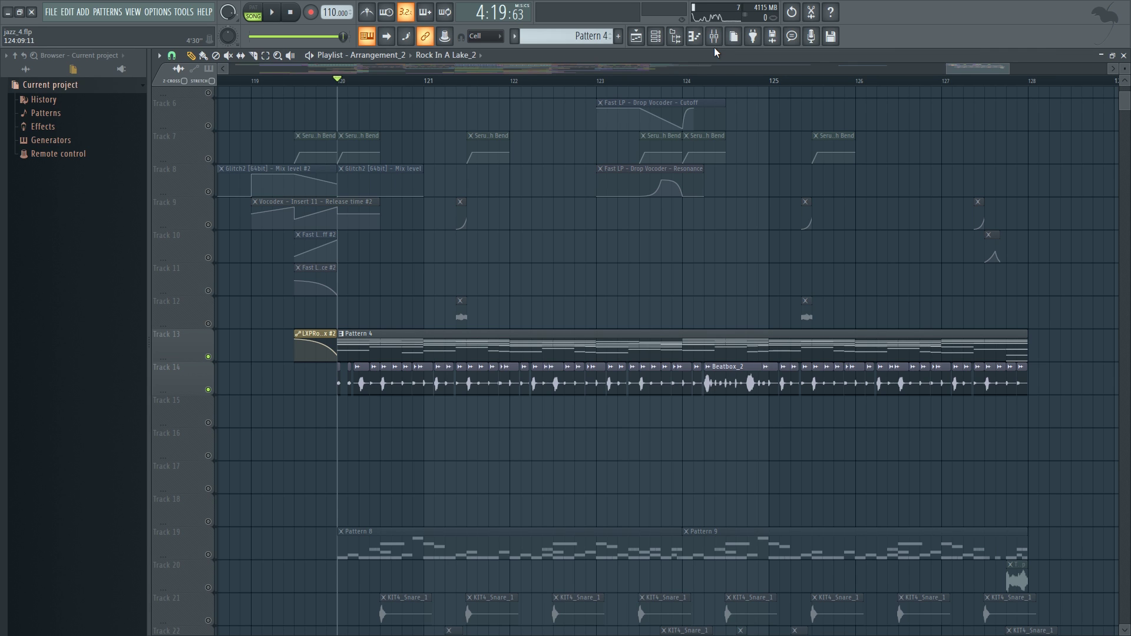
# - Mute the Drop Vocoder mixer track and play the song briefly from bar 120
pyautogui.click(714, 36)
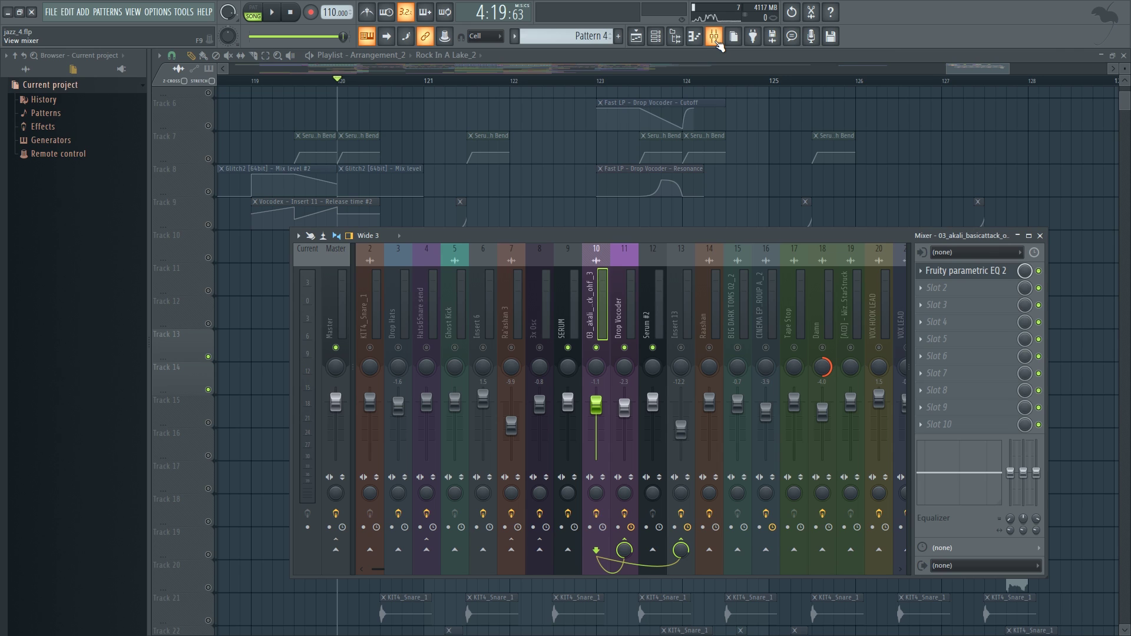
pyautogui.click(625, 348)
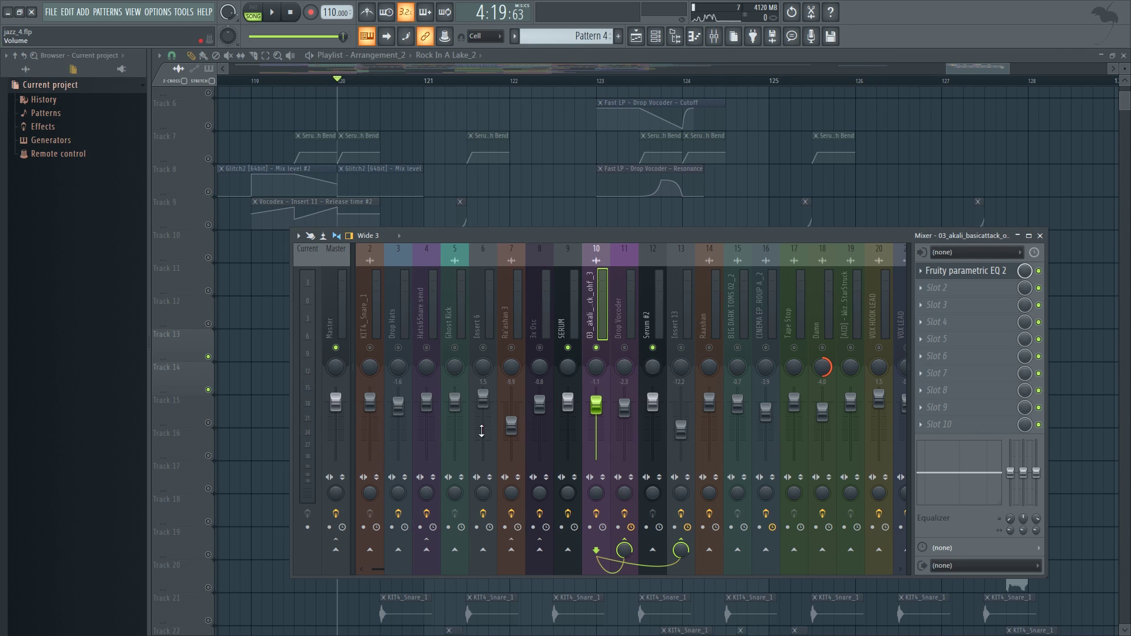
pyautogui.click(954, 68)
pyautogui.press('space')
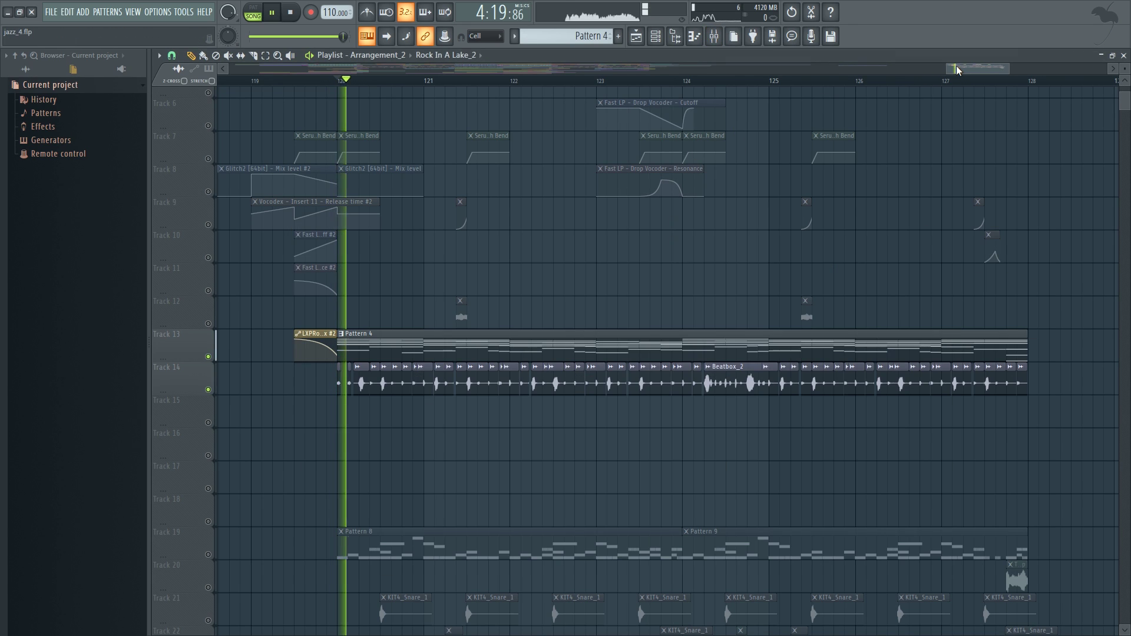
pyautogui.press('space')
# - Move the song position to bar 124 and listen to the unprocessed sound from there
pyautogui.click(683, 81)
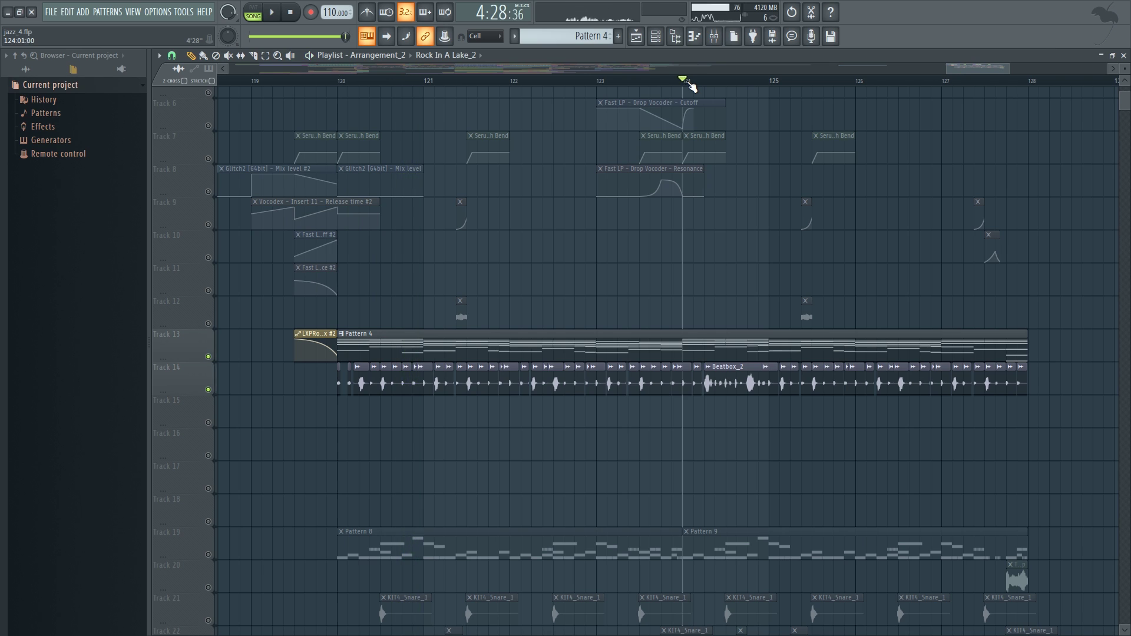
pyautogui.press('space')
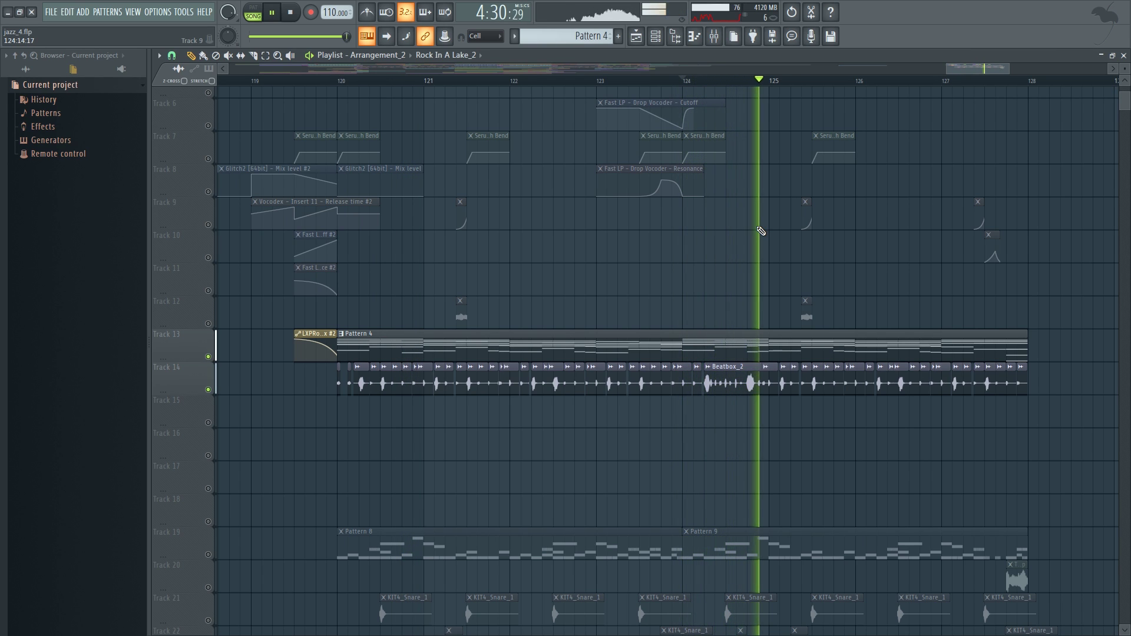
pyautogui.press('space')
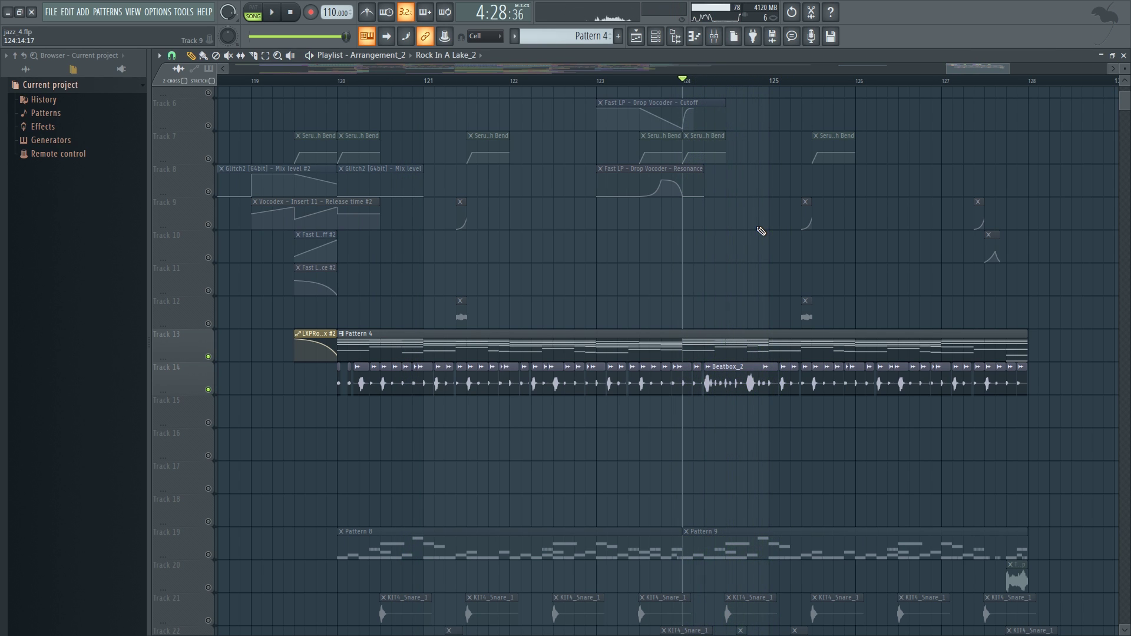
# - Inspect Fruity parametric EQ 2 on mixer track 10 and compare playback with the EQ bypassed and enabled
pyautogui.click(713, 37)
pyautogui.click(966, 271)
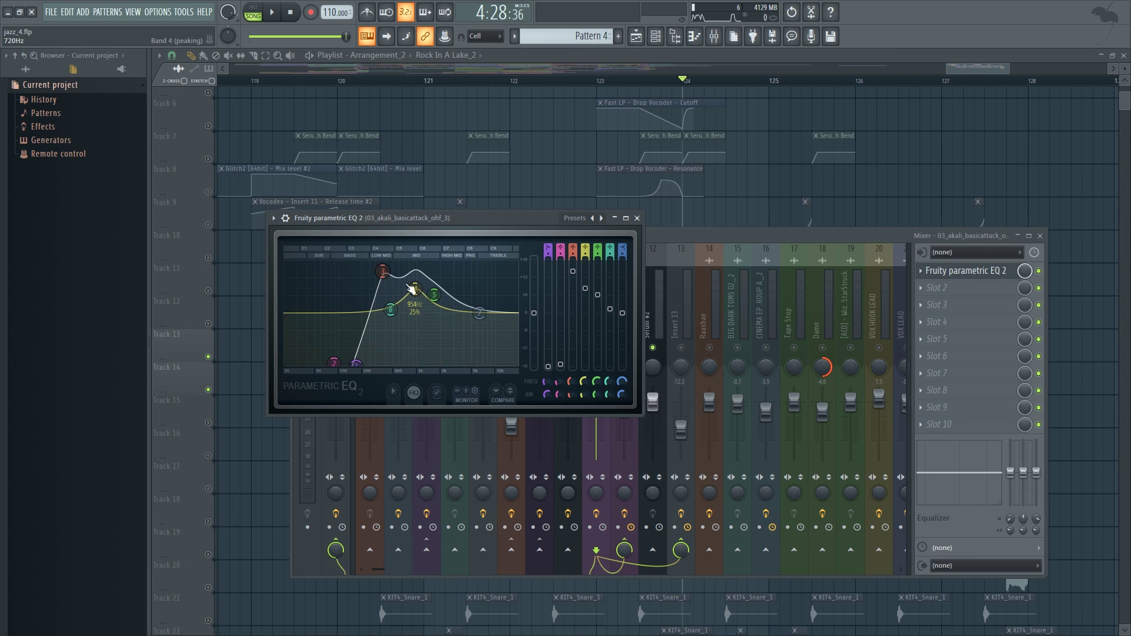
pyautogui.click(1038, 270)
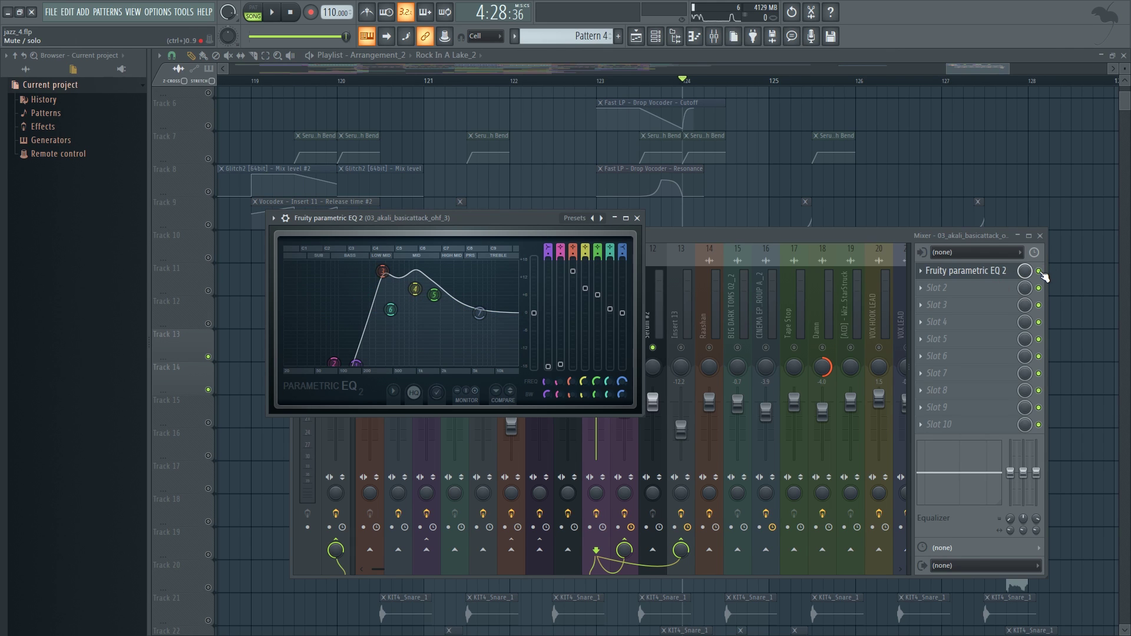
pyautogui.press('space')
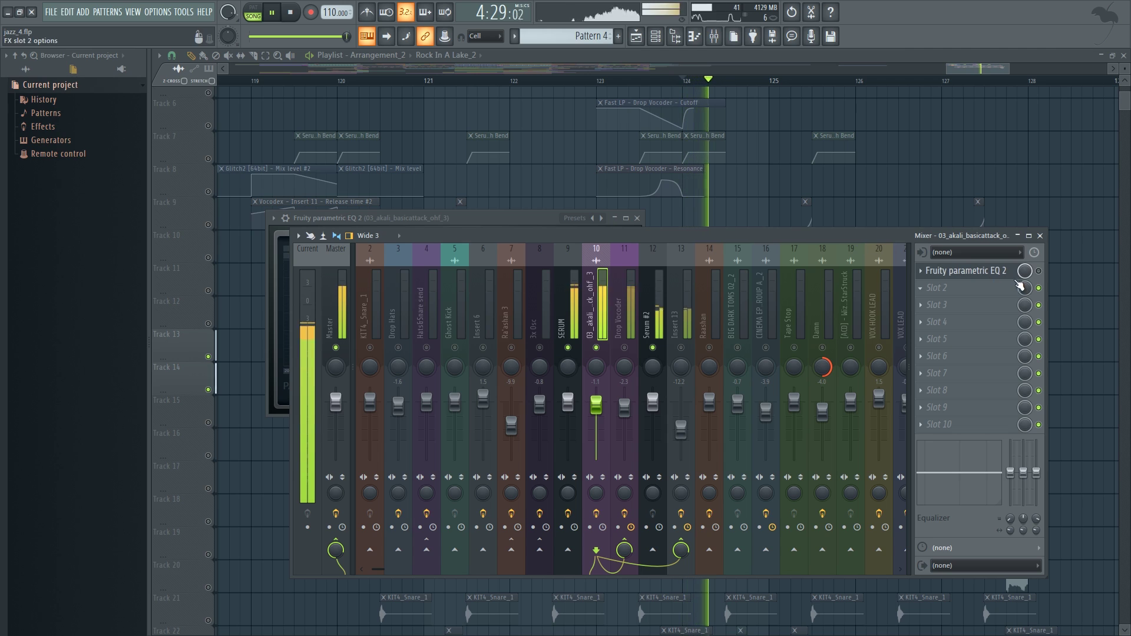
pyautogui.press('space')
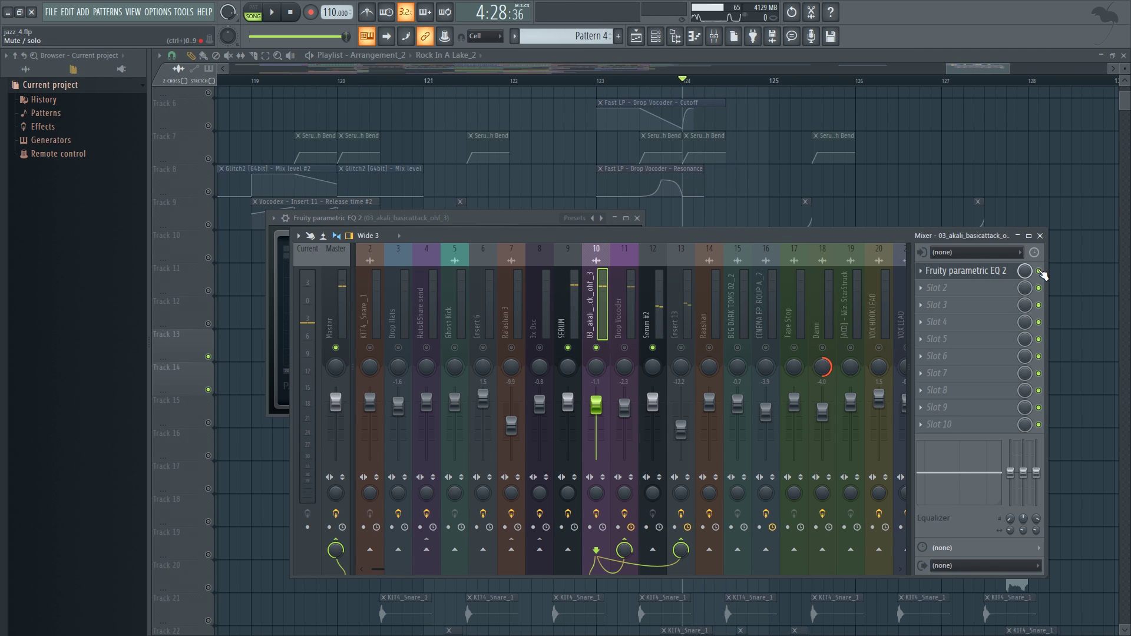
pyautogui.press('space')
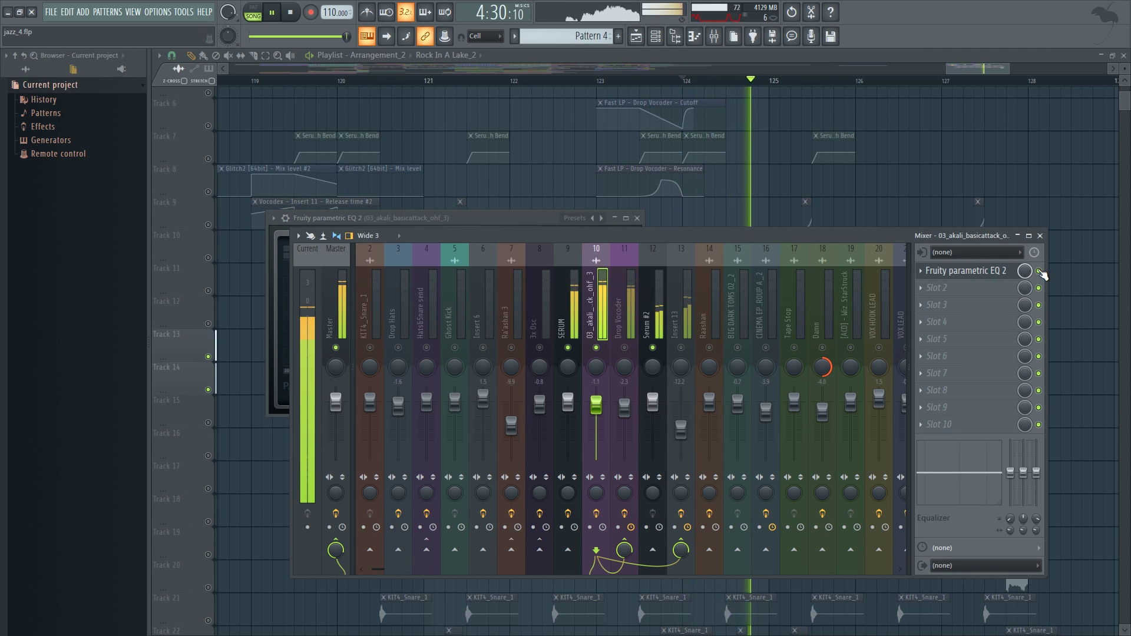
pyautogui.press('space')
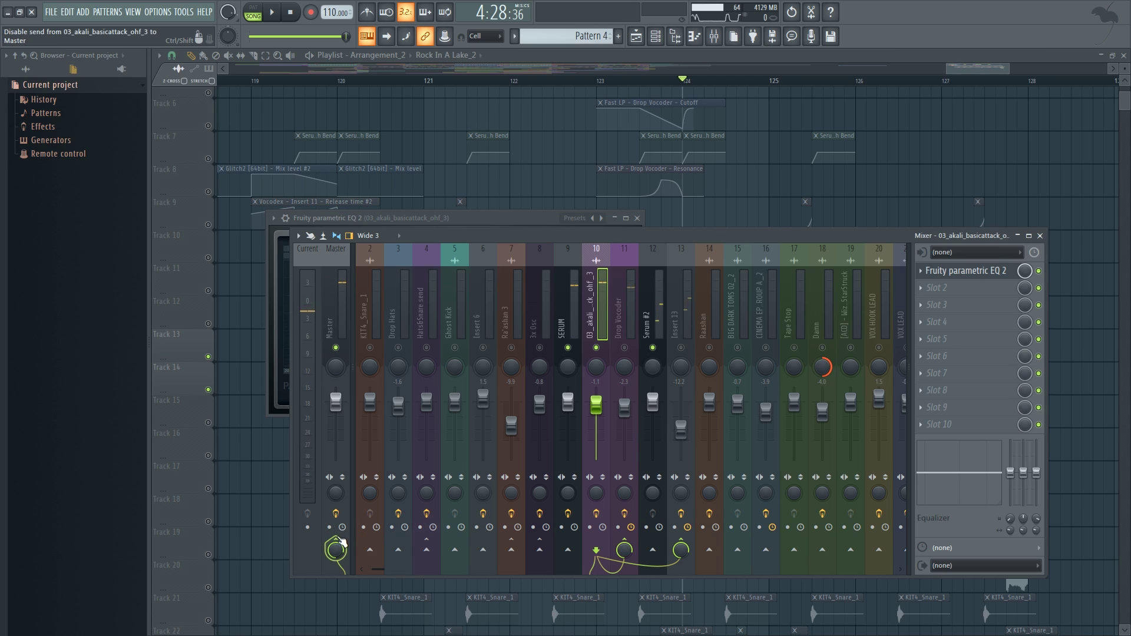
# - Inspect the oscillator and FX settings of the Serum instrument in the Serum channel and close it
pyautogui.click(675, 36)
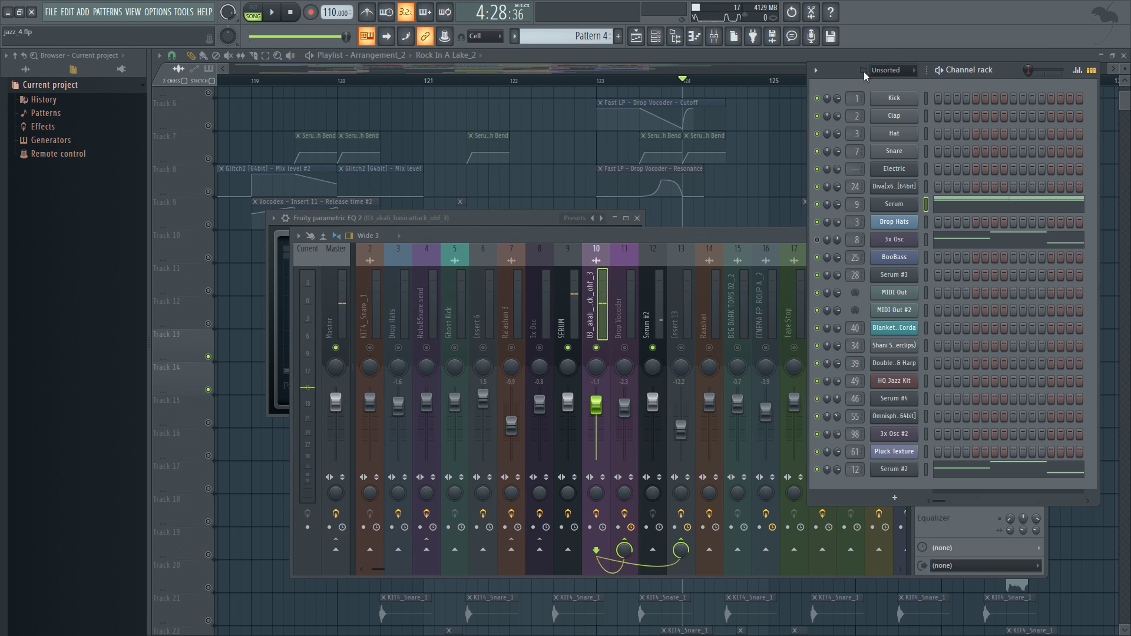
pyautogui.click(884, 195)
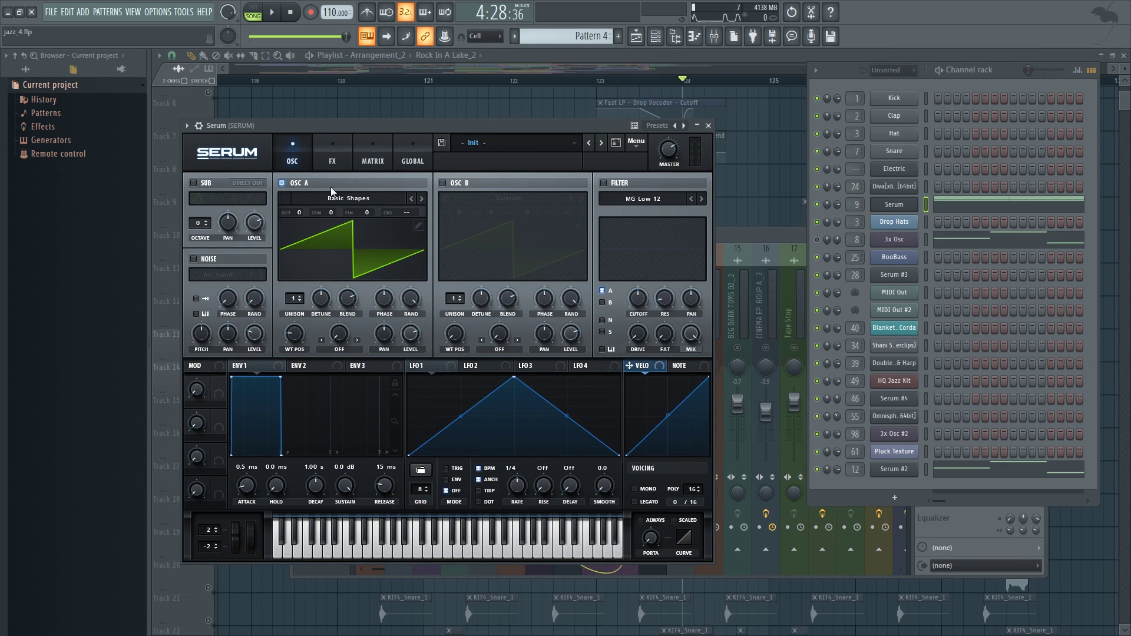
pyautogui.click(332, 155)
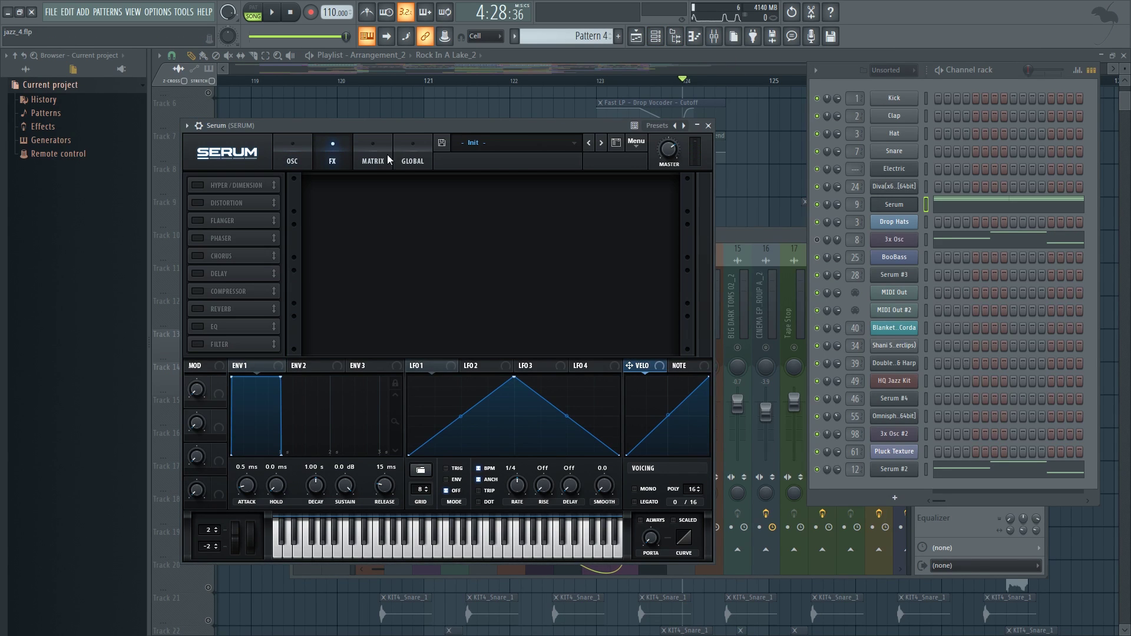
pyautogui.click(298, 150)
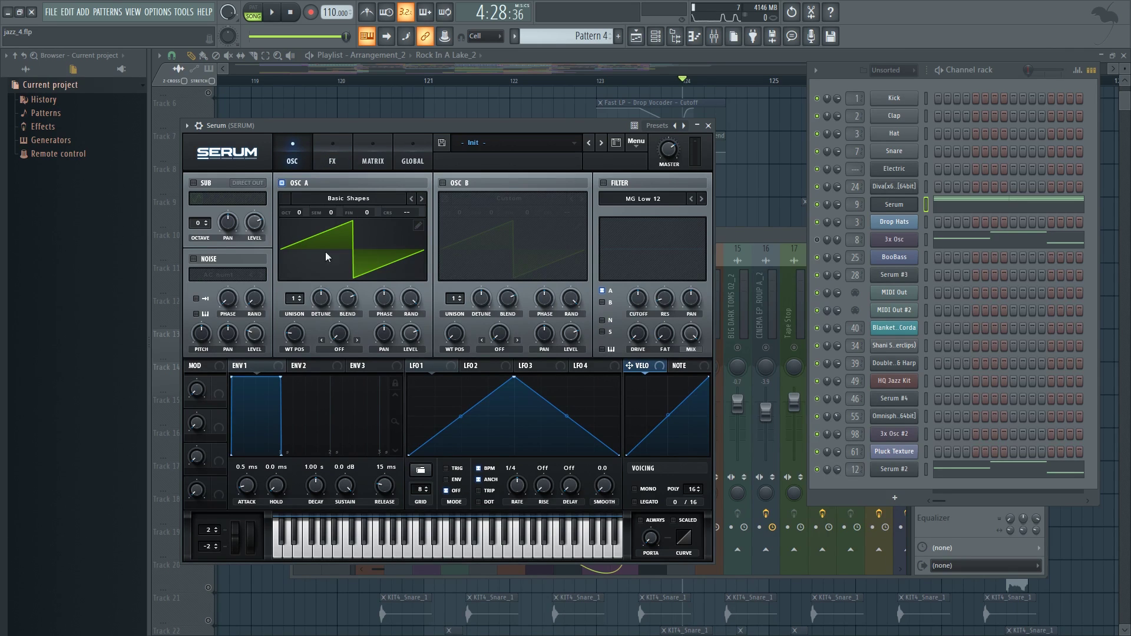
pyautogui.click(708, 125)
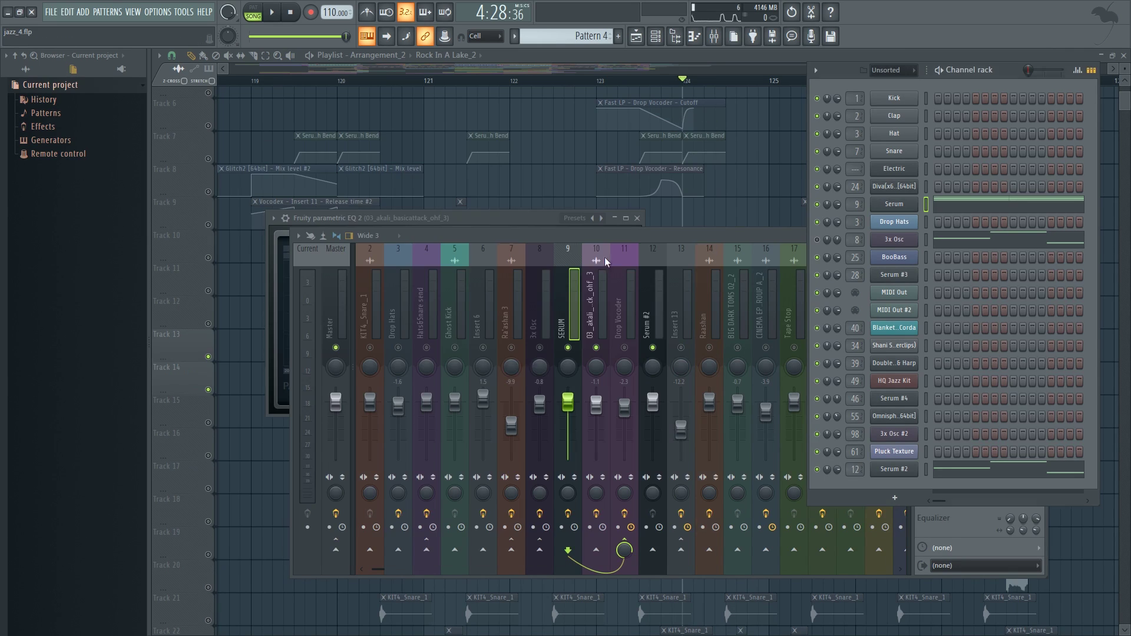
# - Audition Pattern 4 in pattern mode with the SERUM mixer track temporarily sent to the Master, and remove the send
pyautogui.click(335, 549)
pyautogui.click(255, 12)
pyautogui.press('space')
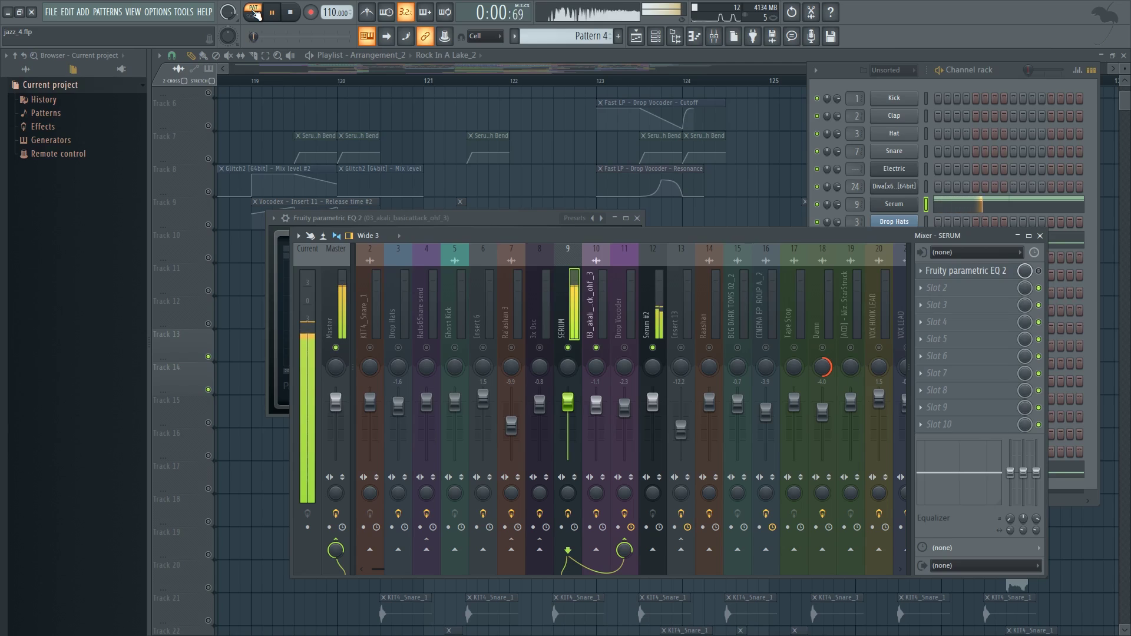
pyautogui.press('space')
pyautogui.click(335, 550)
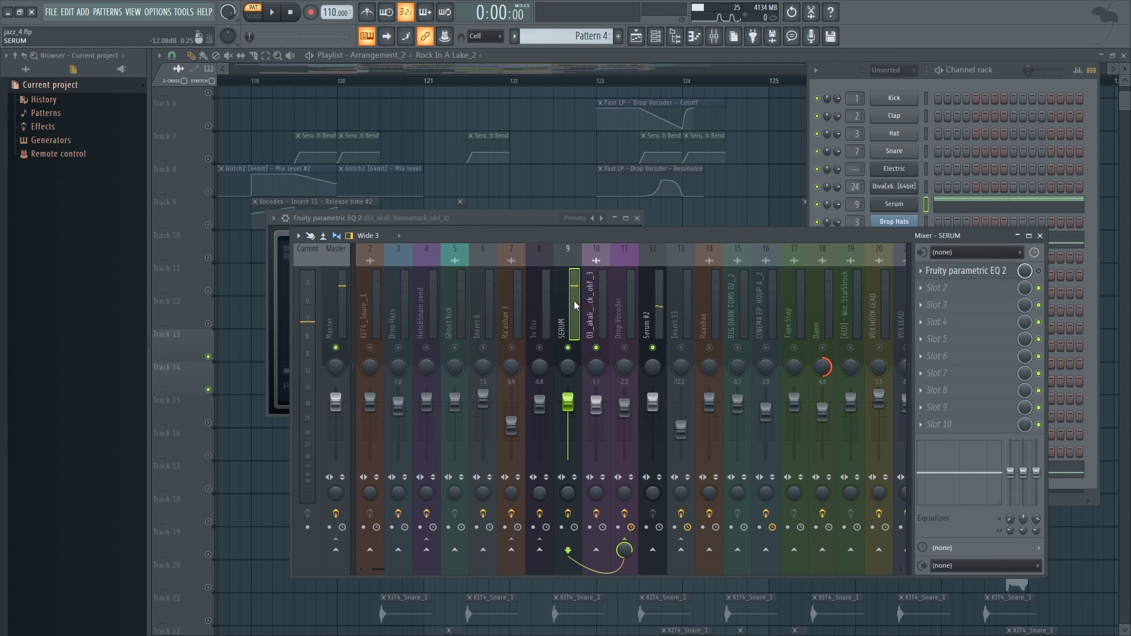
# - Return playback to song mode and open Vocodex on the Drop Vocoder mixer track
pyautogui.click(591, 305)
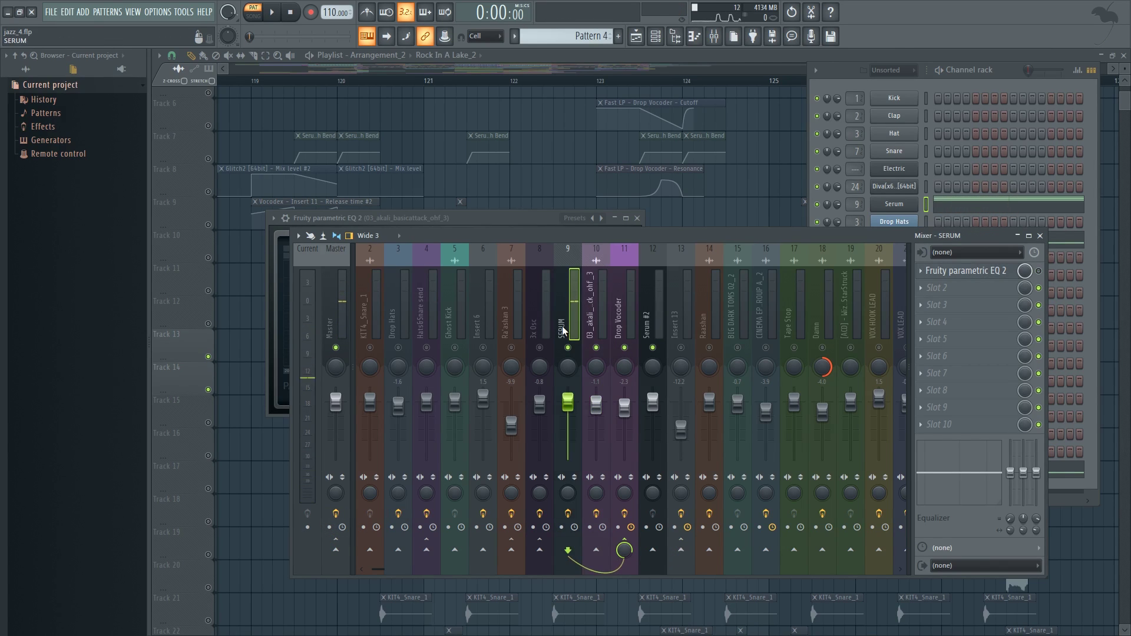
pyautogui.click(618, 306)
pyautogui.click(252, 12)
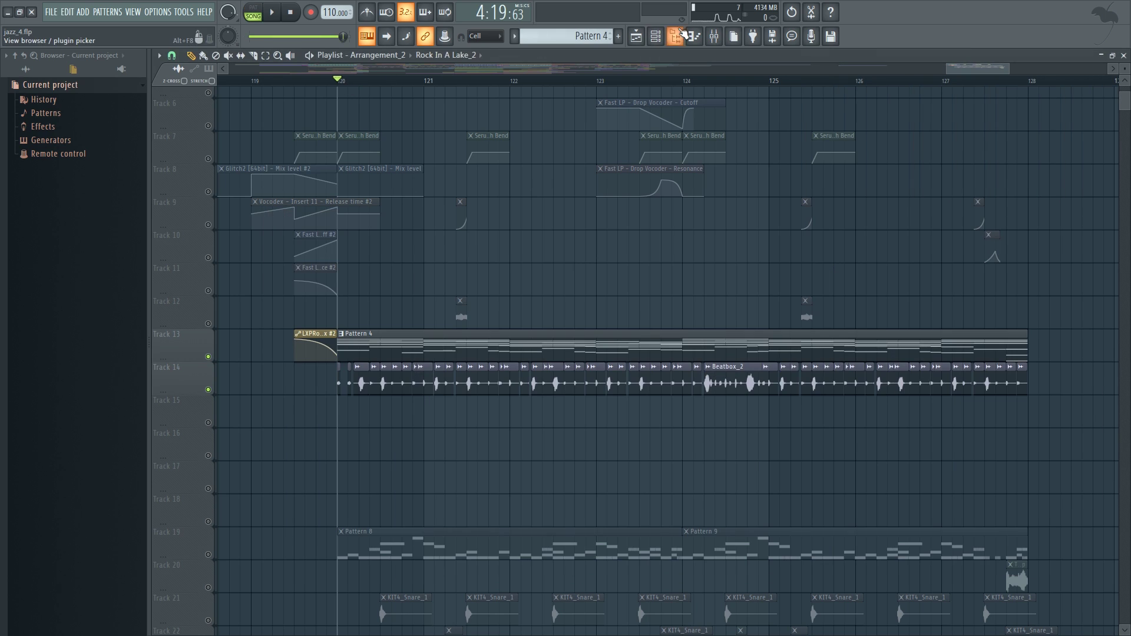
pyautogui.click(713, 36)
pyautogui.click(977, 273)
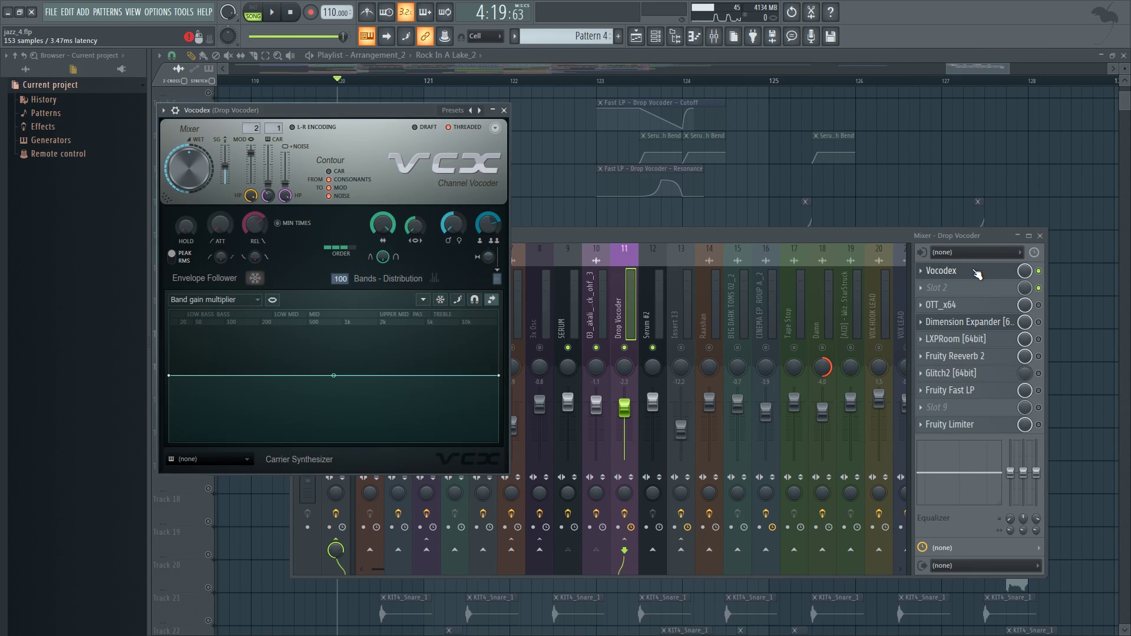
# - Set the Vocodex bandwidth to 400% and audition bandwidth adjustments during song playback
pyautogui.moveTo(388, 232); pyautogui.dragTo(388, 228)
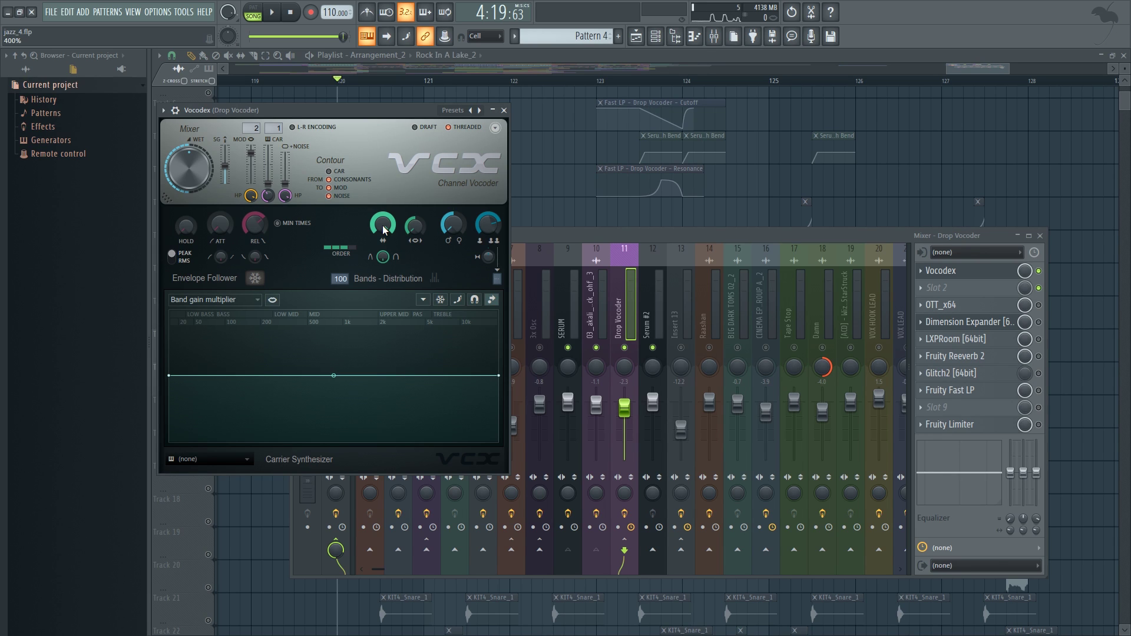
pyautogui.press('space')
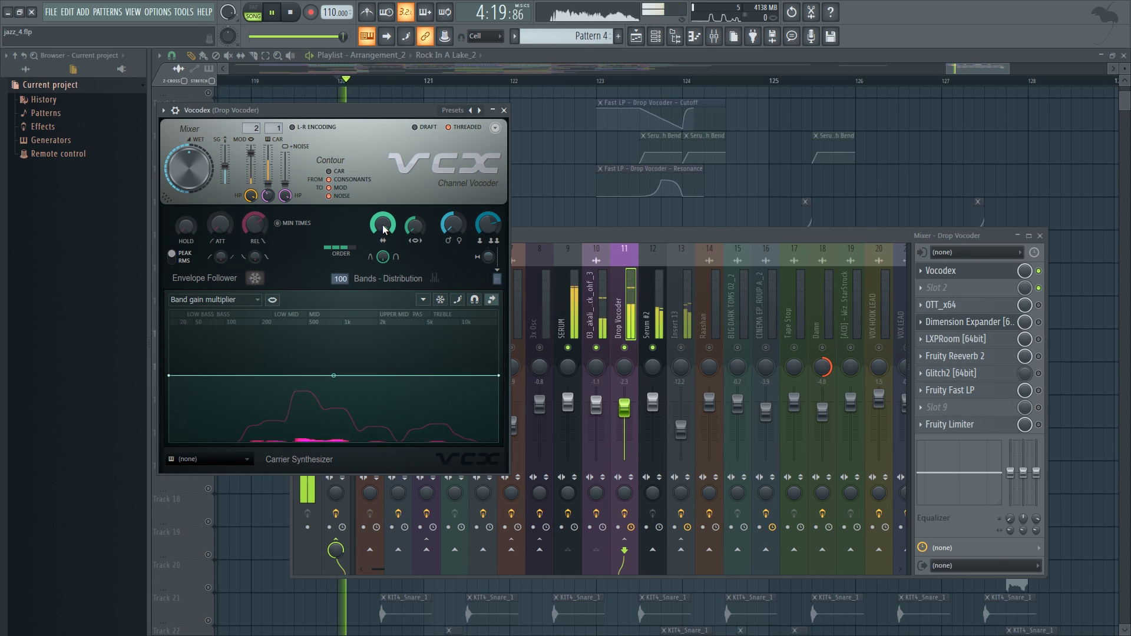
pyautogui.moveTo(382, 229); pyautogui.dragTo(383, 224)
pyautogui.press('space')
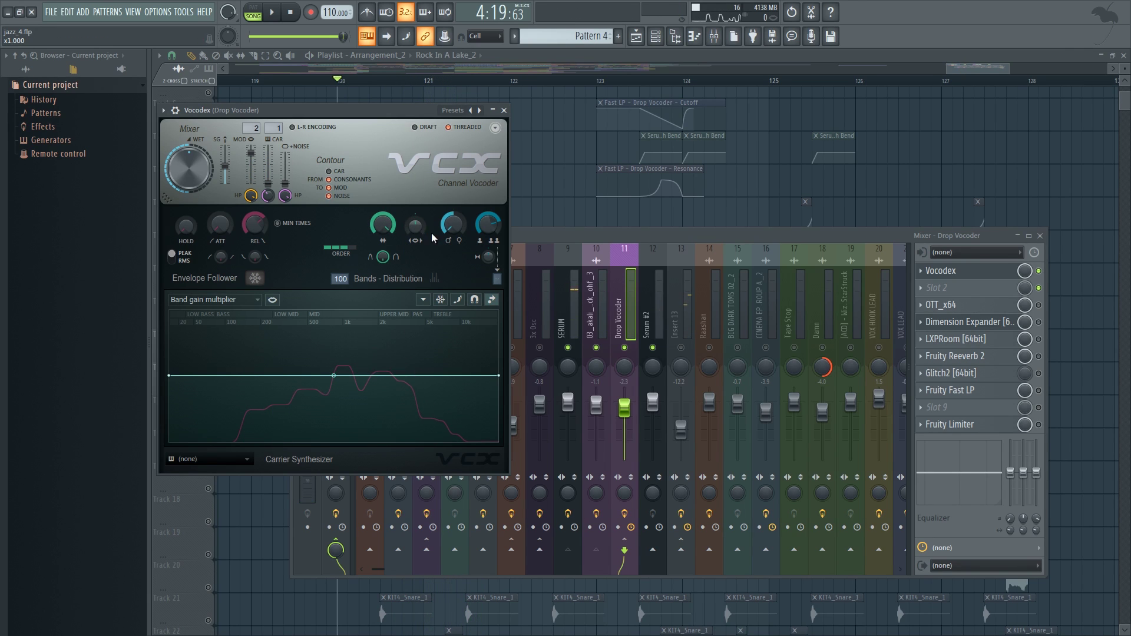
# - Try the Vocodex male/female formant shift at its centre position and audition the vocoder in the song
pyautogui.moveTo(459, 227); pyautogui.dragTo(458, 199)
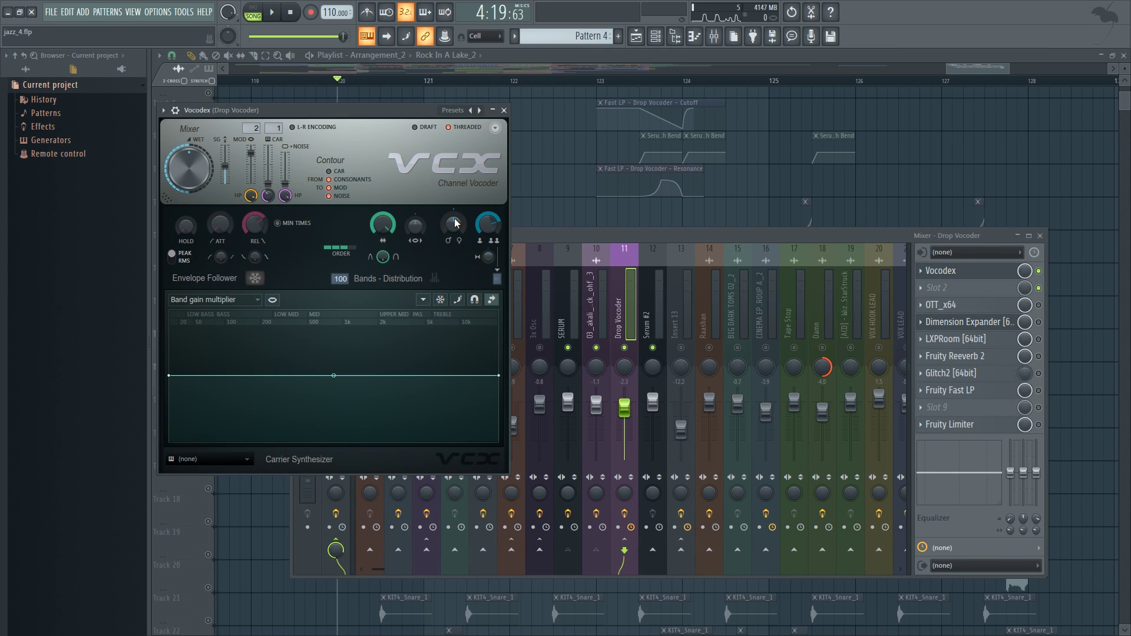
pyautogui.press('space')
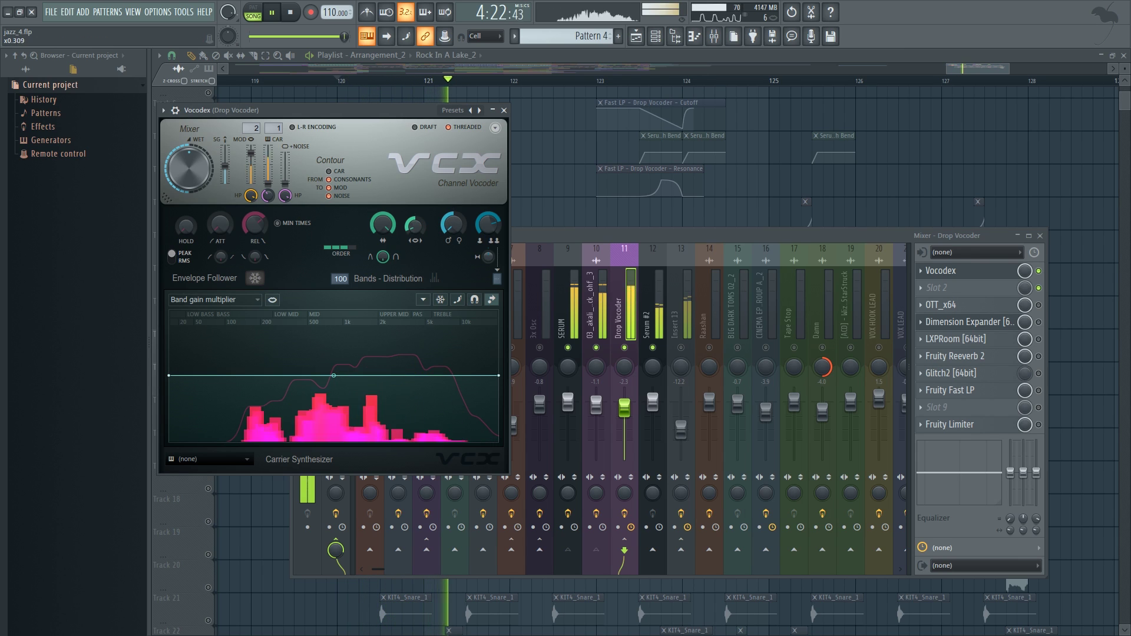
pyautogui.press('space')
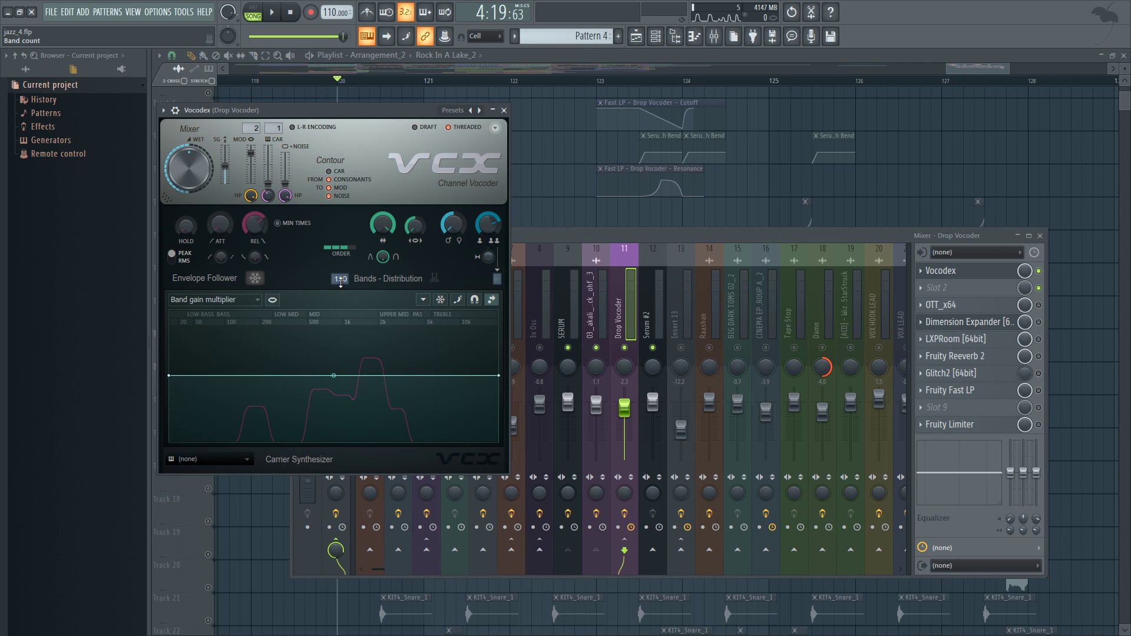
# - Compare a very low Vocodex band count during song playback and return it to 100 bands
pyautogui.scroll(-1, 340, 281)
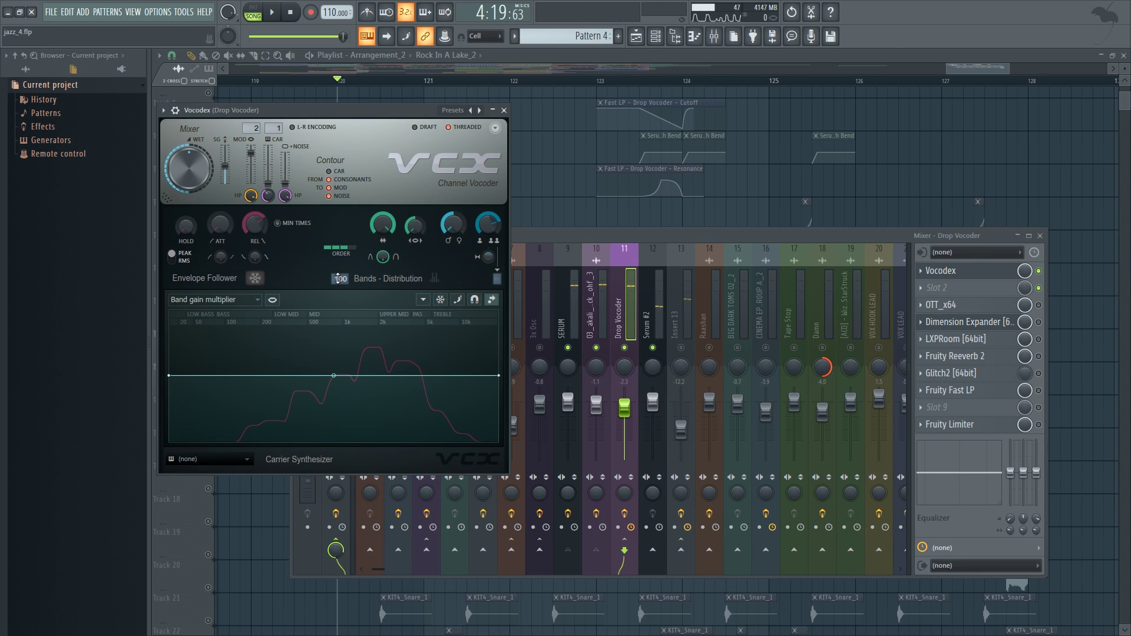
pyautogui.moveTo(339, 279); pyautogui.dragTo(338, 282)
pyautogui.press('space')
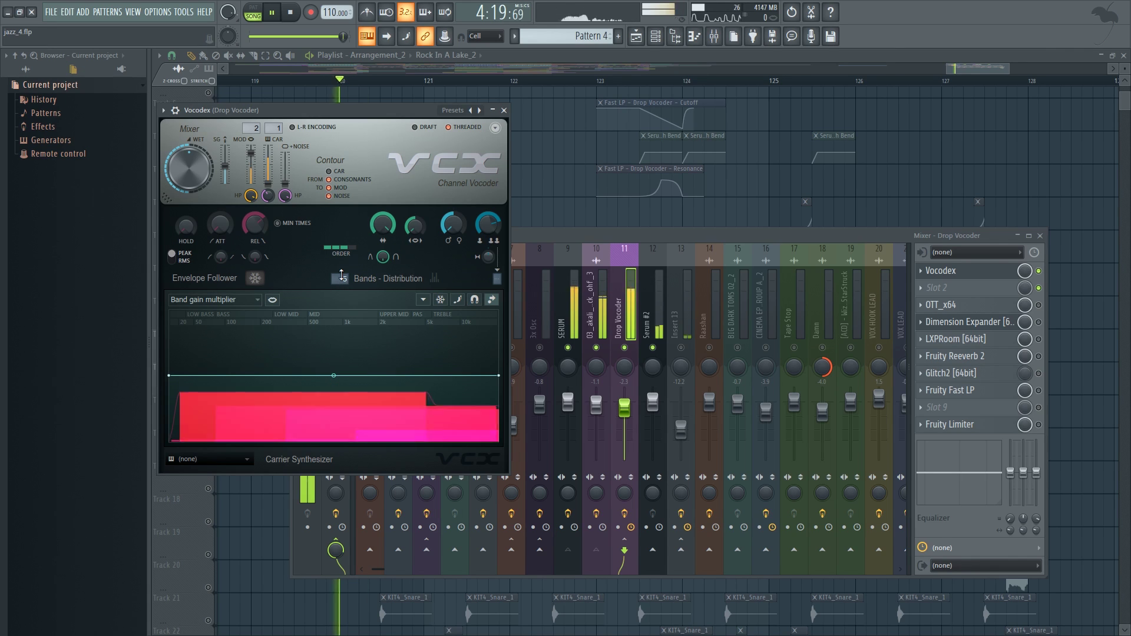
pyautogui.moveTo(340, 278); pyautogui.dragTo(341, 275)
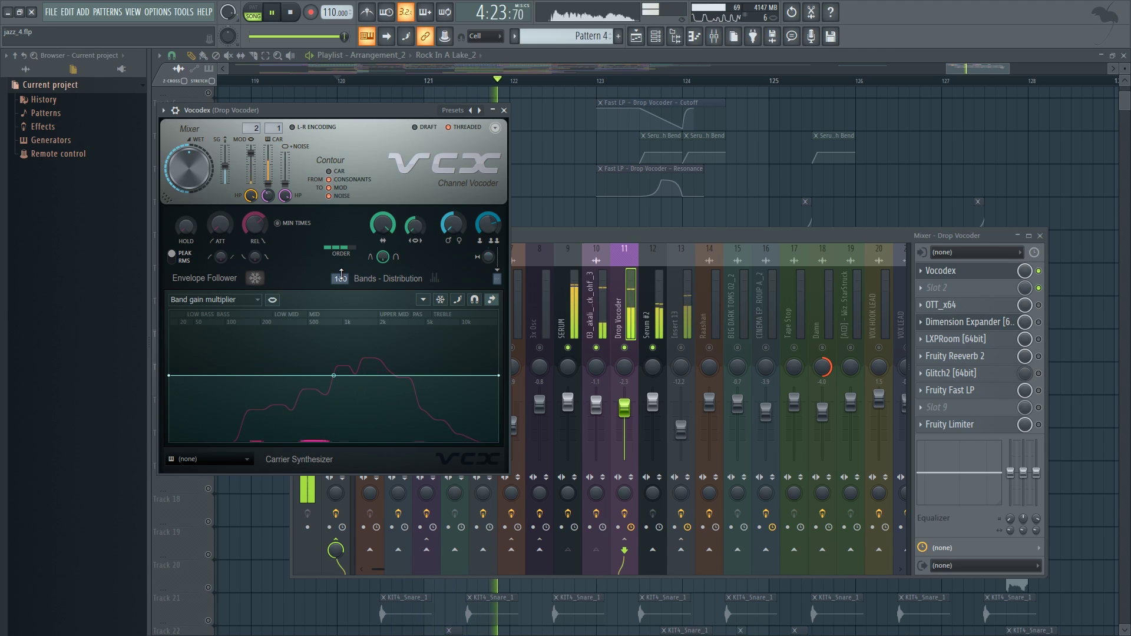
pyautogui.press('space')
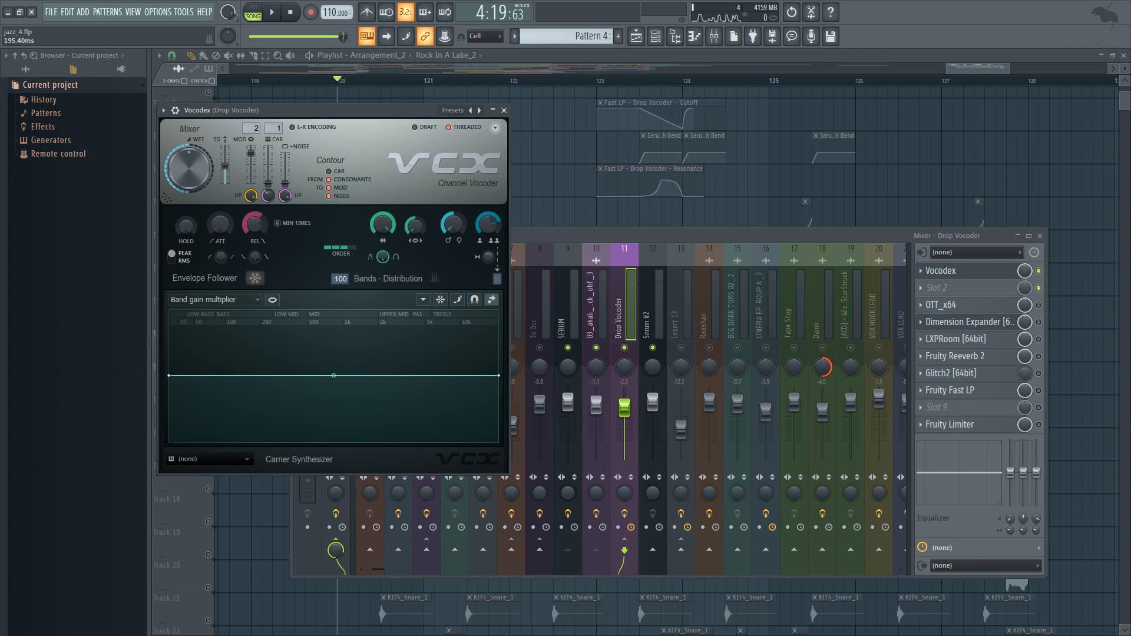
# - Shorten the Vocodex release time to about 16.04 ms and audition it in the song
pyautogui.moveTo(255, 224); pyautogui.dragTo(255, 236)
pyautogui.press('space')
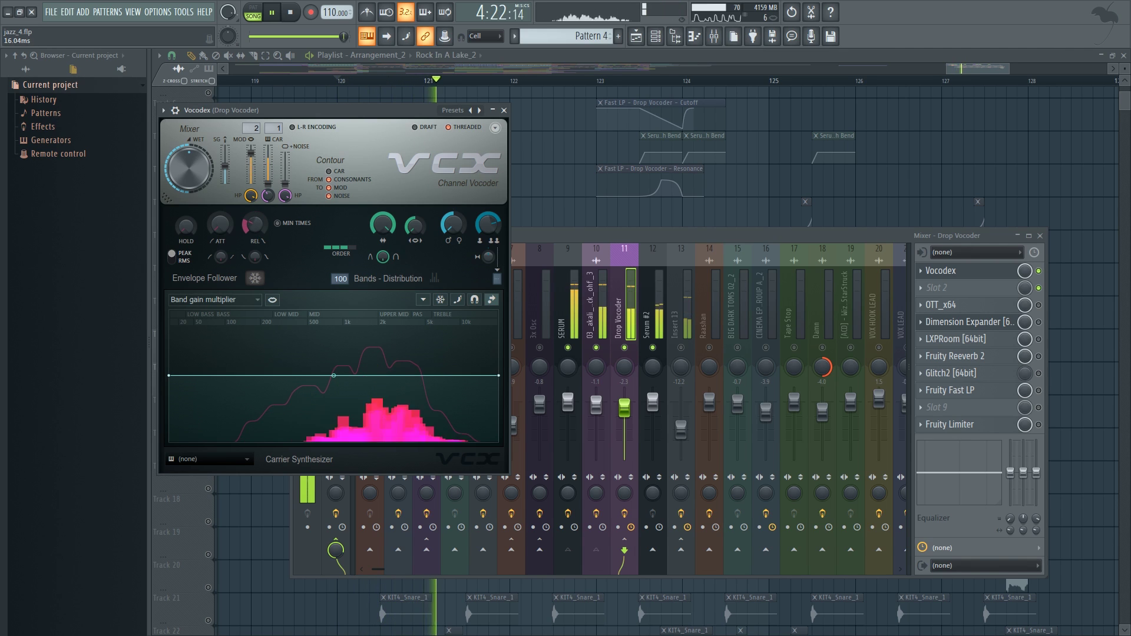
pyautogui.press('space')
# - Lengthen the Vocodex release time again and audition the vocoder in the song
pyautogui.moveTo(260, 227); pyautogui.dragTo(260, 200)
pyautogui.press('space')
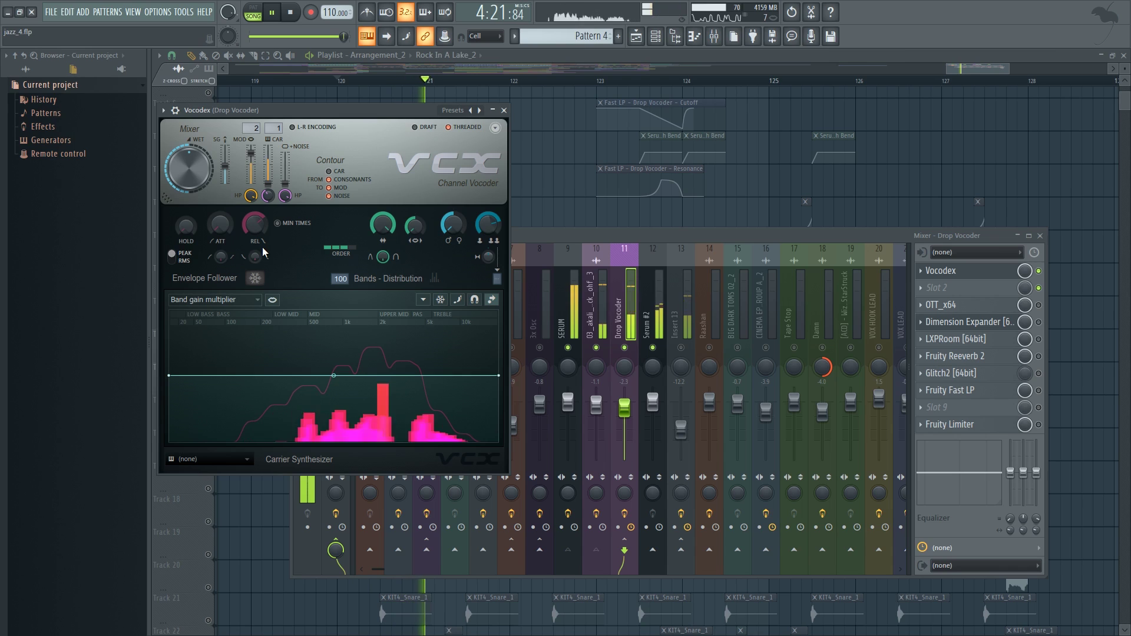
pyautogui.press('space')
# - Enable OTT on the Drop Vocoder track, open its settings and audition the compressed vocoder in the song
pyautogui.click(988, 315)
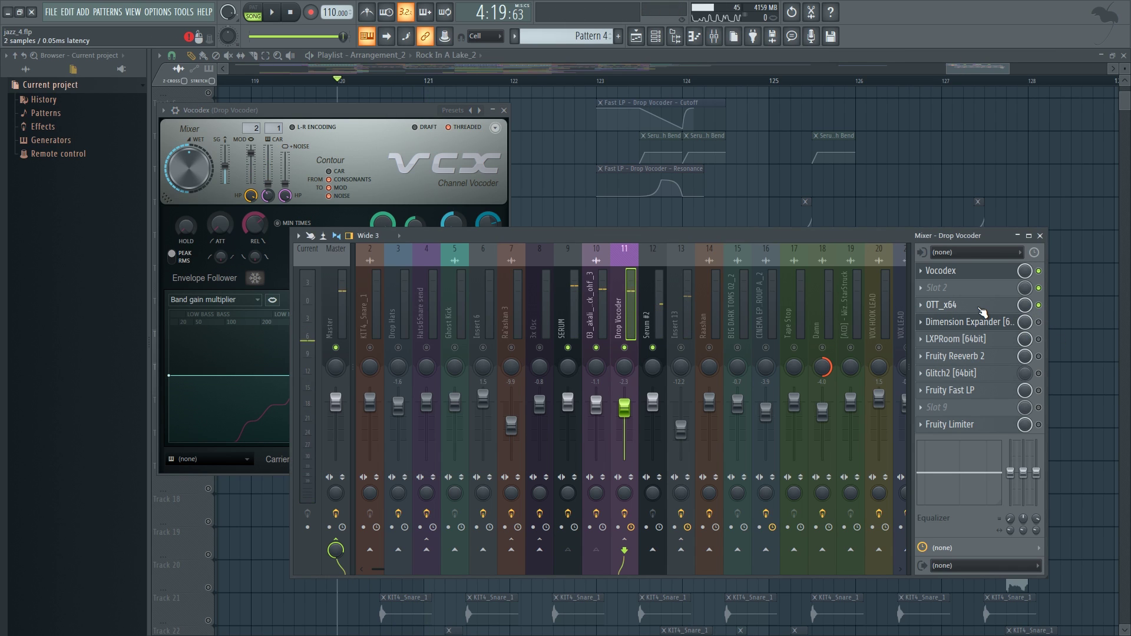
pyautogui.click(987, 306)
pyautogui.moveTo(372, 145); pyautogui.dragTo(377, 143)
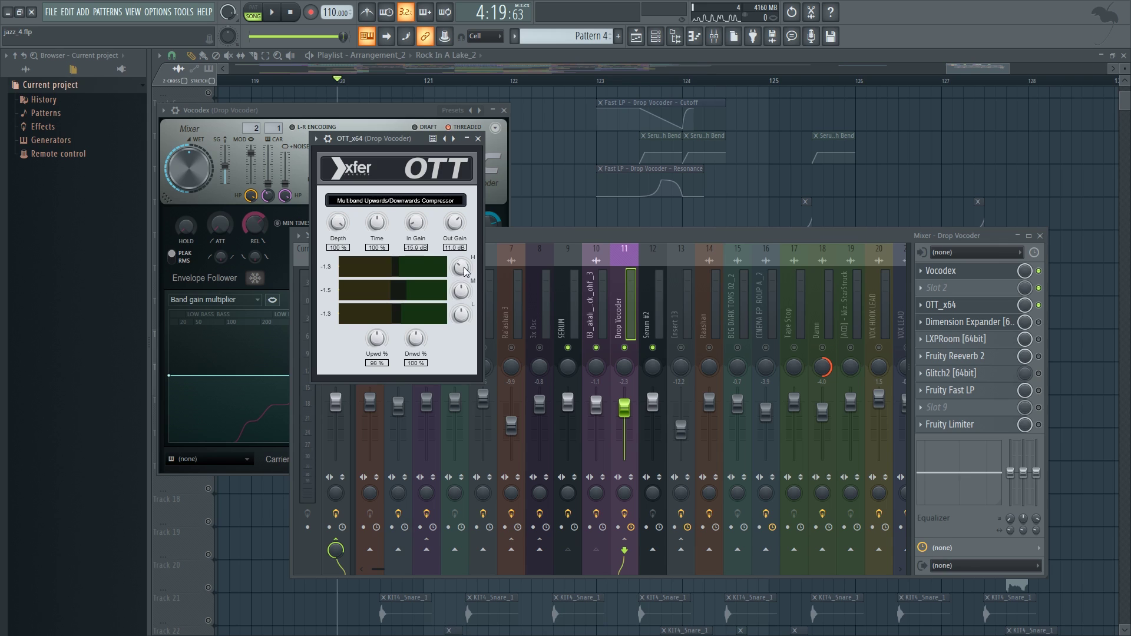
pyautogui.moveTo(408, 138); pyautogui.dragTo(436, 143)
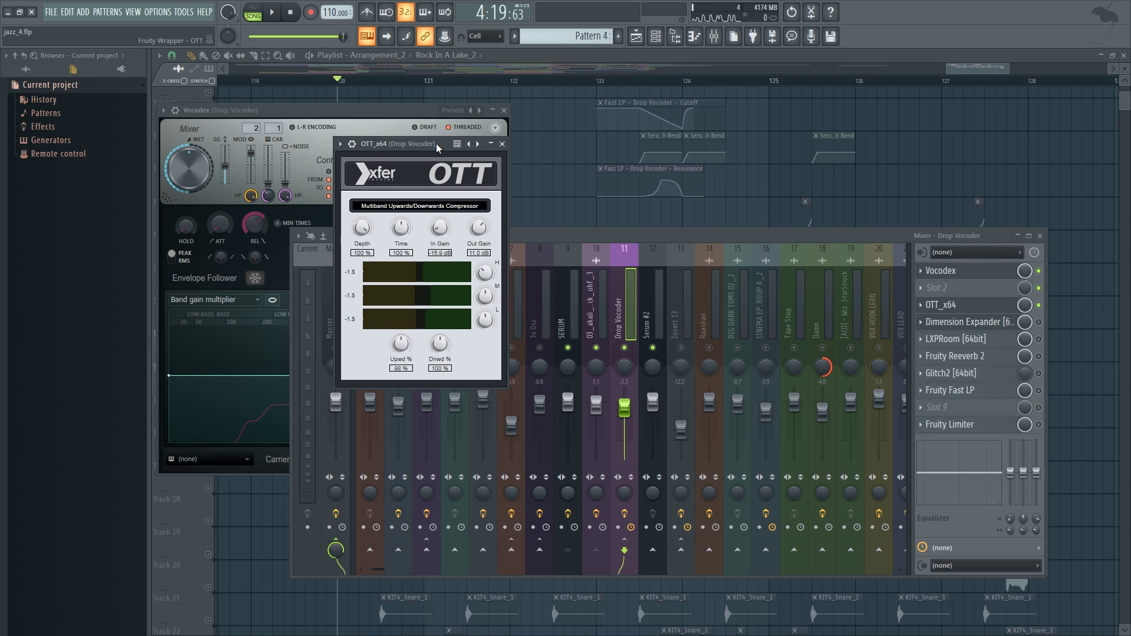
pyautogui.press('space')
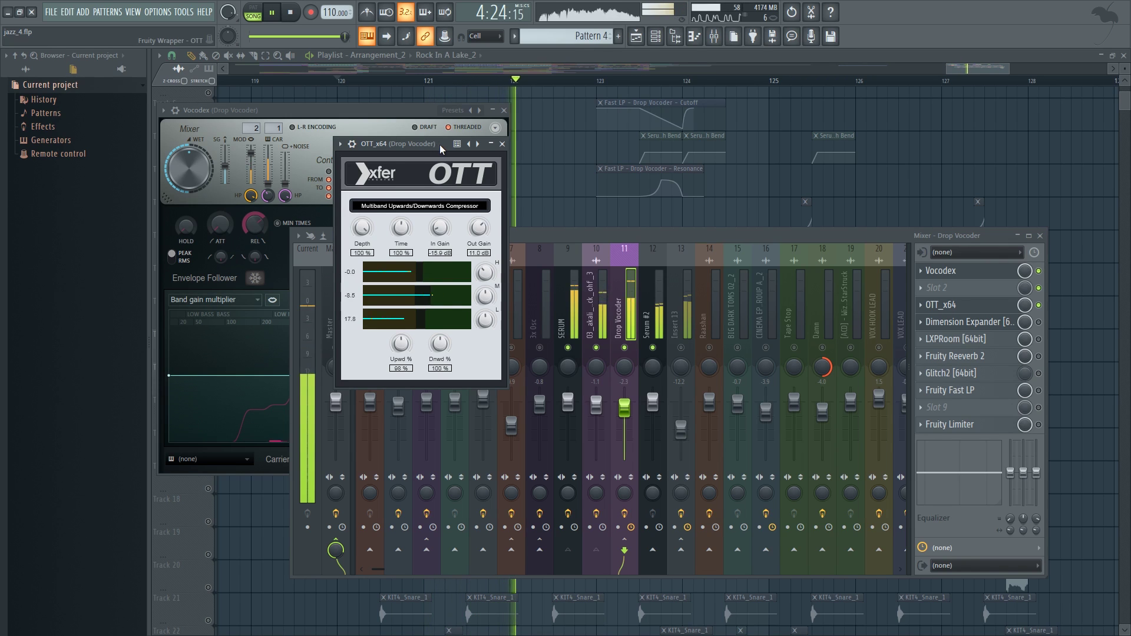
pyautogui.press('space')
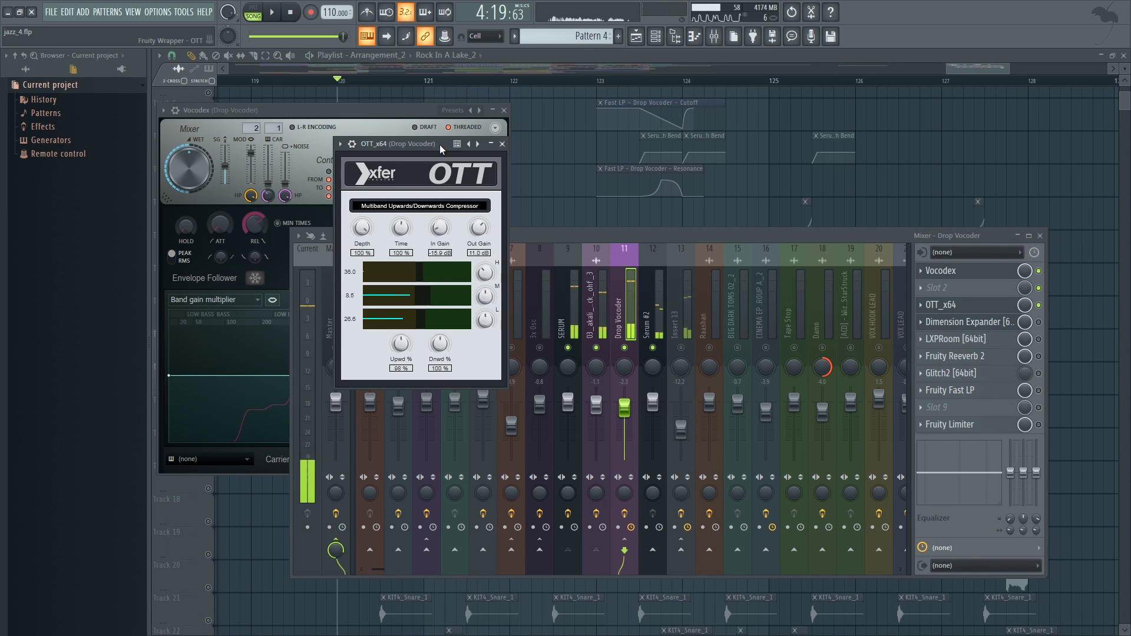
# - Enable and open Dimension Expander and LXPRoom on the Drop Vocoder track and audition them in the song
pyautogui.click(995, 322)
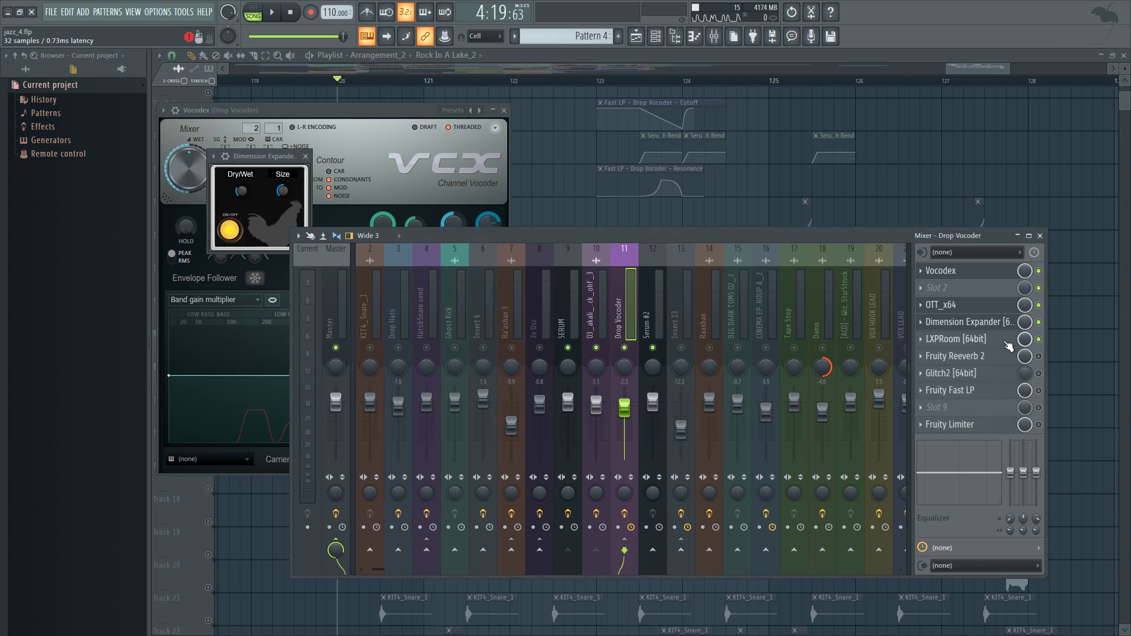
pyautogui.click(998, 342)
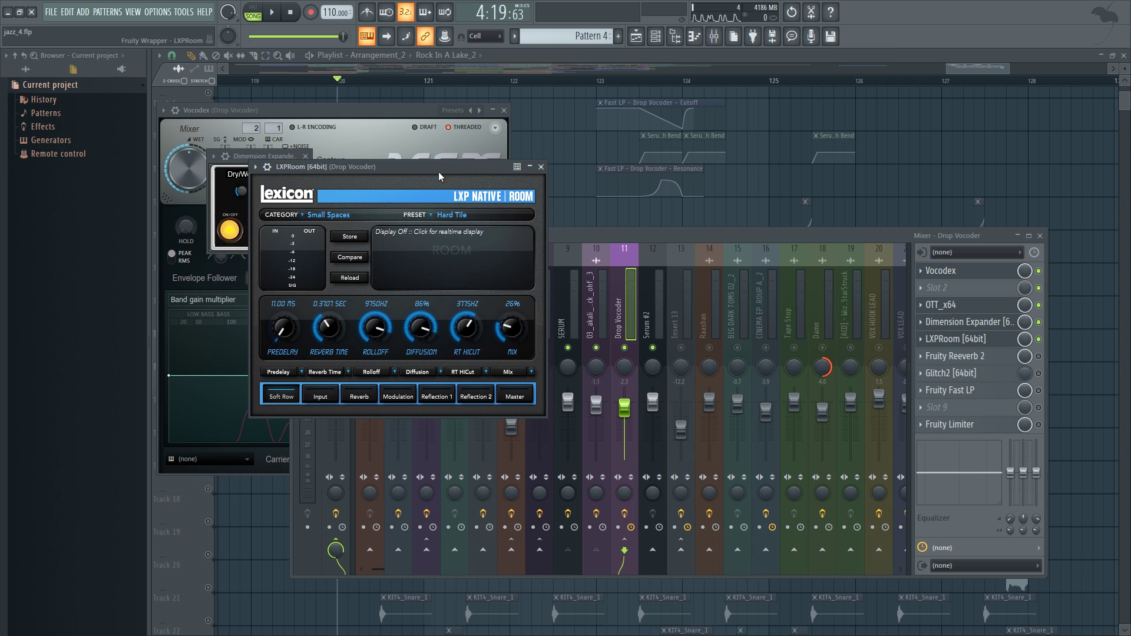
pyautogui.moveTo(438, 171); pyautogui.dragTo(451, 172)
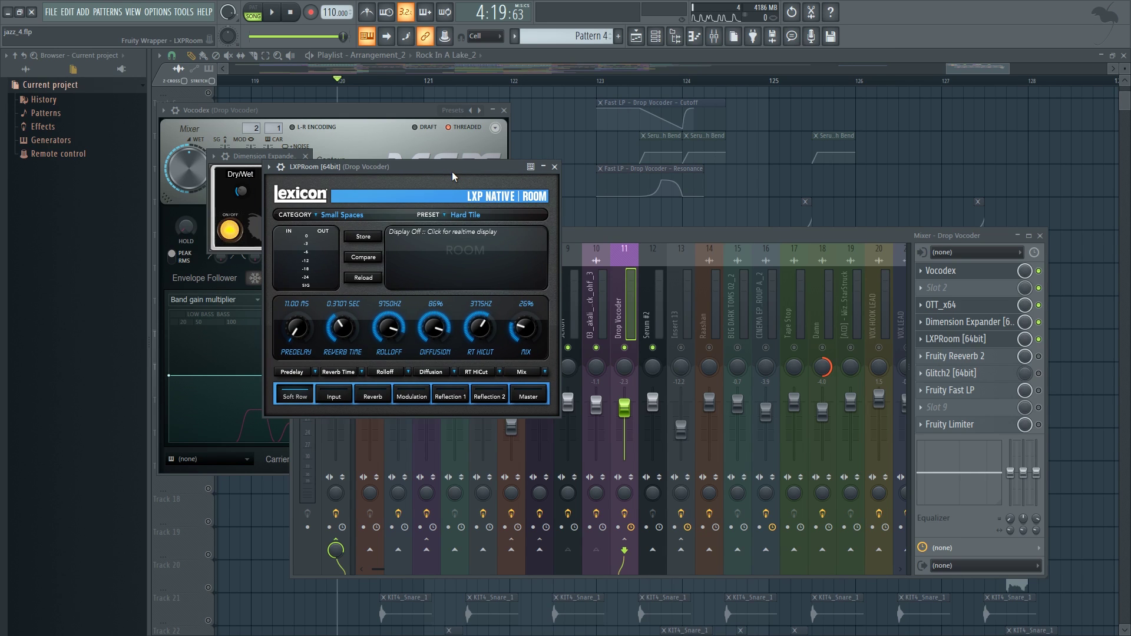
pyautogui.press('space')
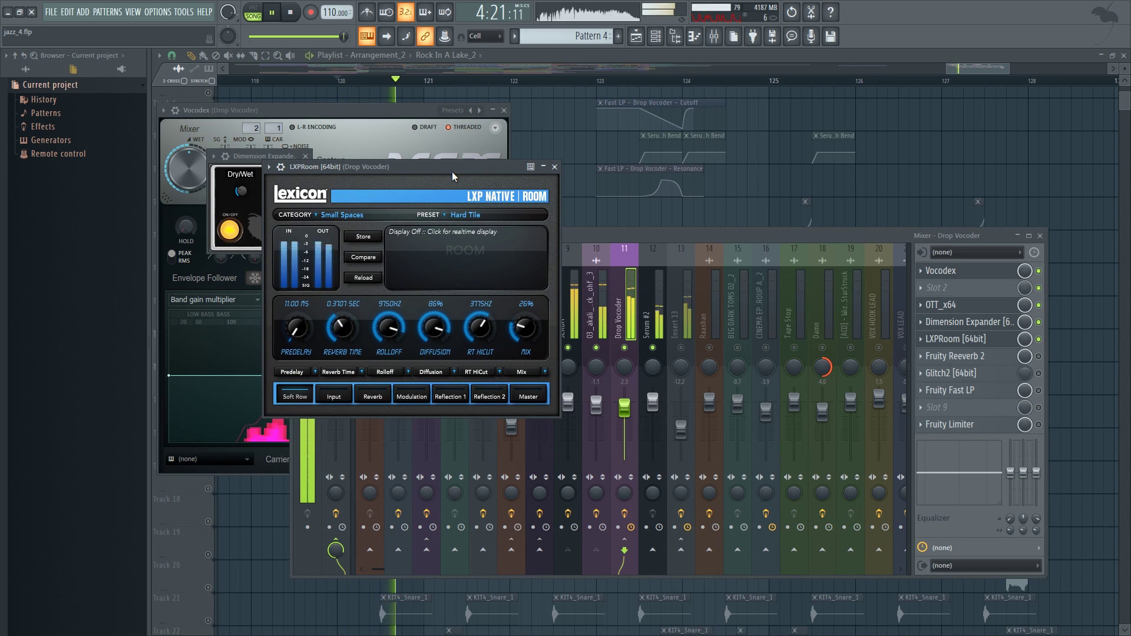
pyautogui.press('space')
# - Enable and open Fruity Reeverb 2 on the Drop Vocoder track and adjust its wet level to about 23% during song playback
pyautogui.click(982, 357)
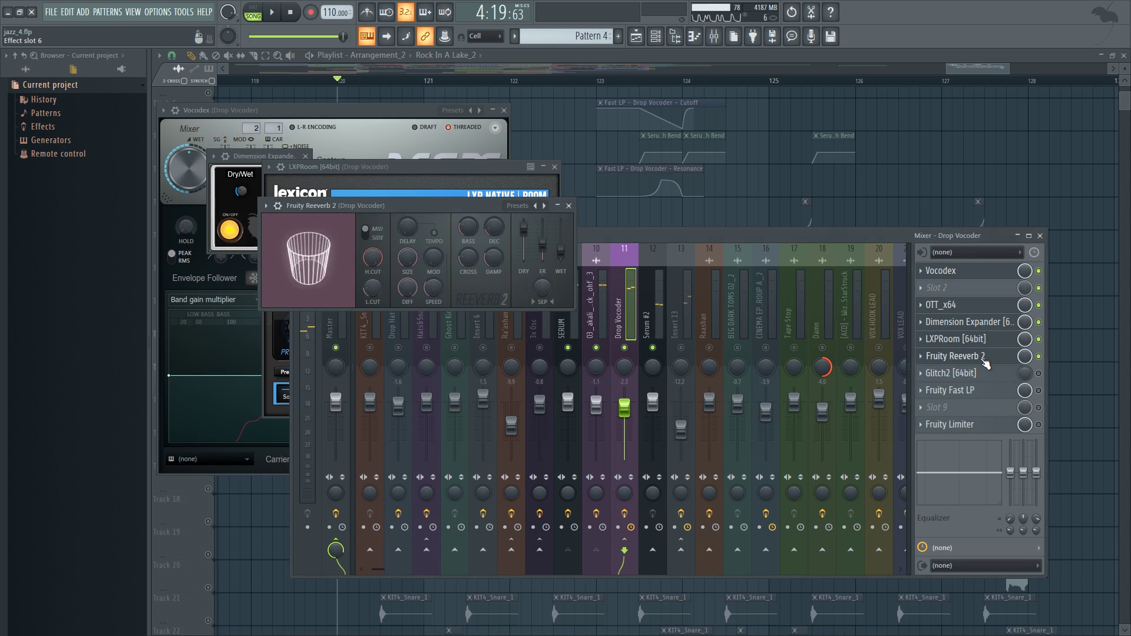
pyautogui.moveTo(499, 230); pyautogui.dragTo(499, 250)
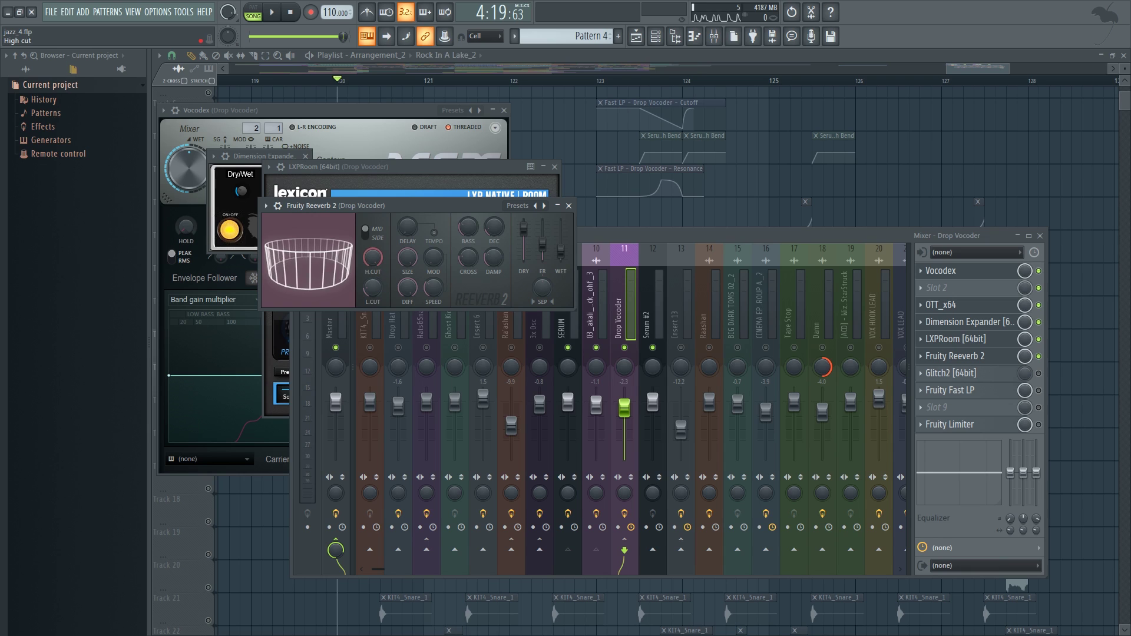
pyautogui.moveTo(372, 288); pyautogui.dragTo(372, 272)
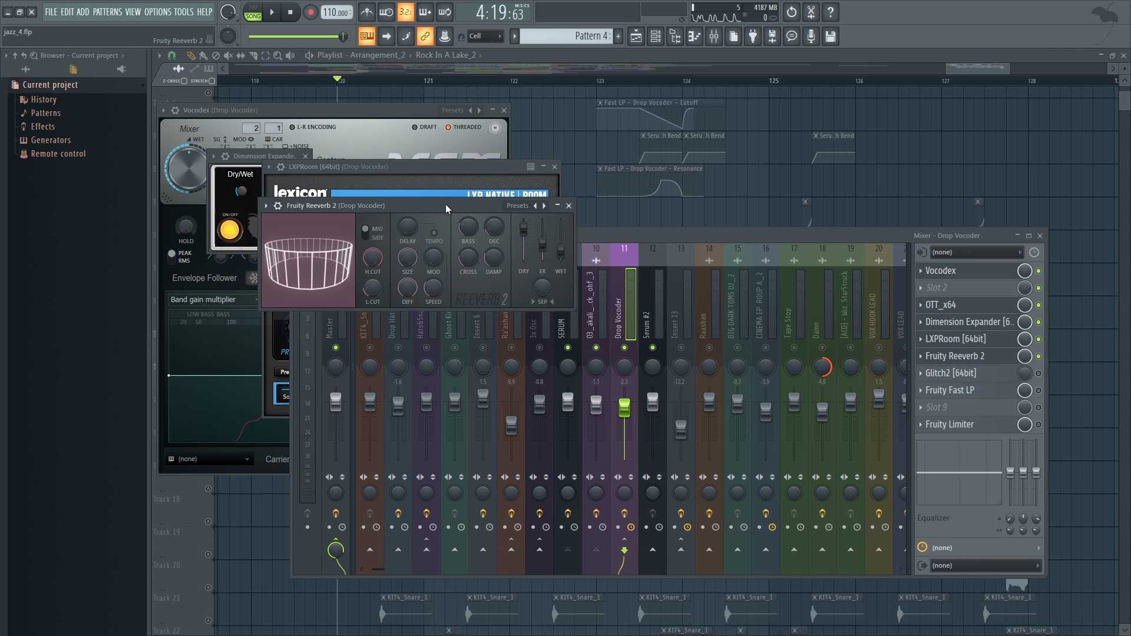
pyautogui.moveTo(442, 205); pyautogui.dragTo(468, 200)
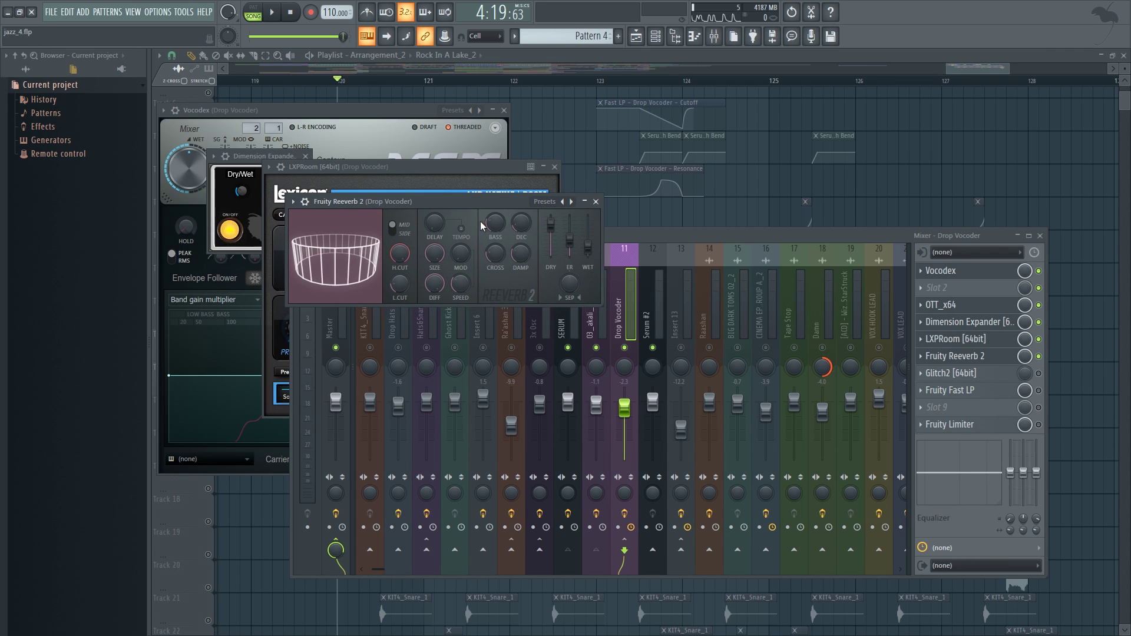
pyautogui.press('space')
pyautogui.moveTo(588, 247)
pyautogui.mouseDown()
pyautogui.moveTo(587, 234)
pyautogui.moveTo(587, 246)
pyautogui.mouseUp()
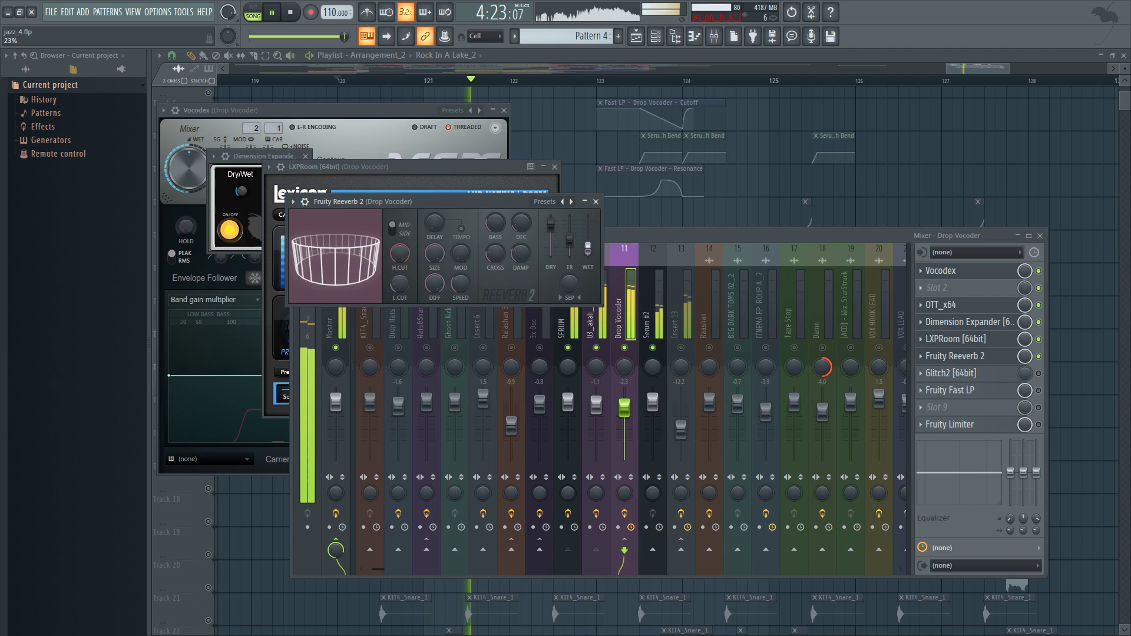
pyautogui.press('space')
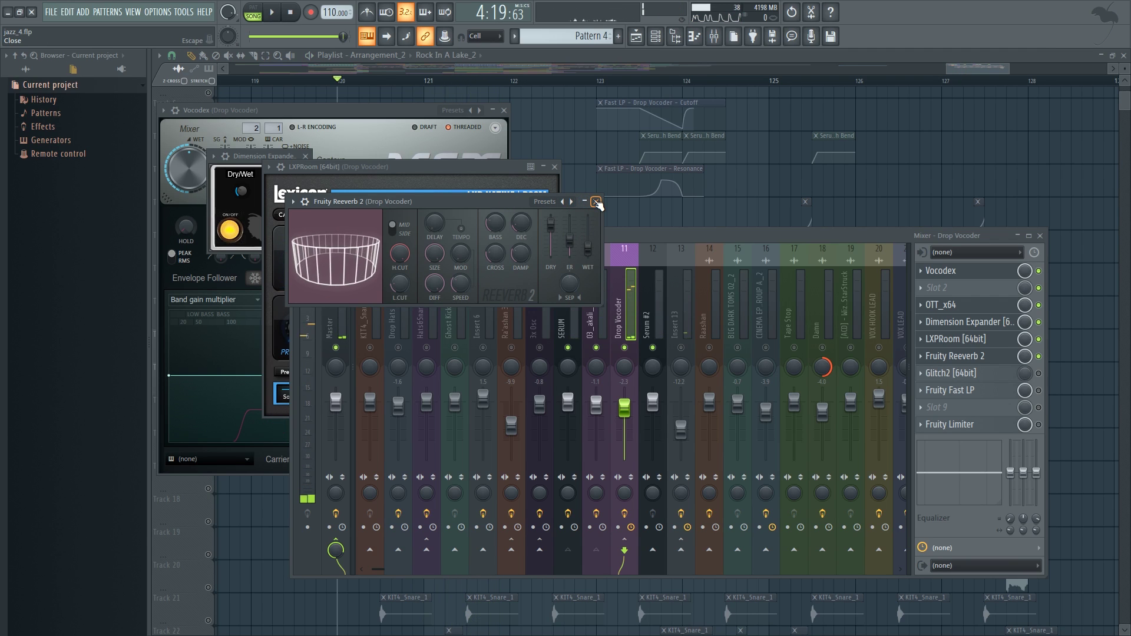
# - Close the effect windows, unmute Insert 13 and inspect the mixer routing of Serum #2 and the akali voice sample track
pyautogui.click(596, 203)
pyautogui.click(504, 112)
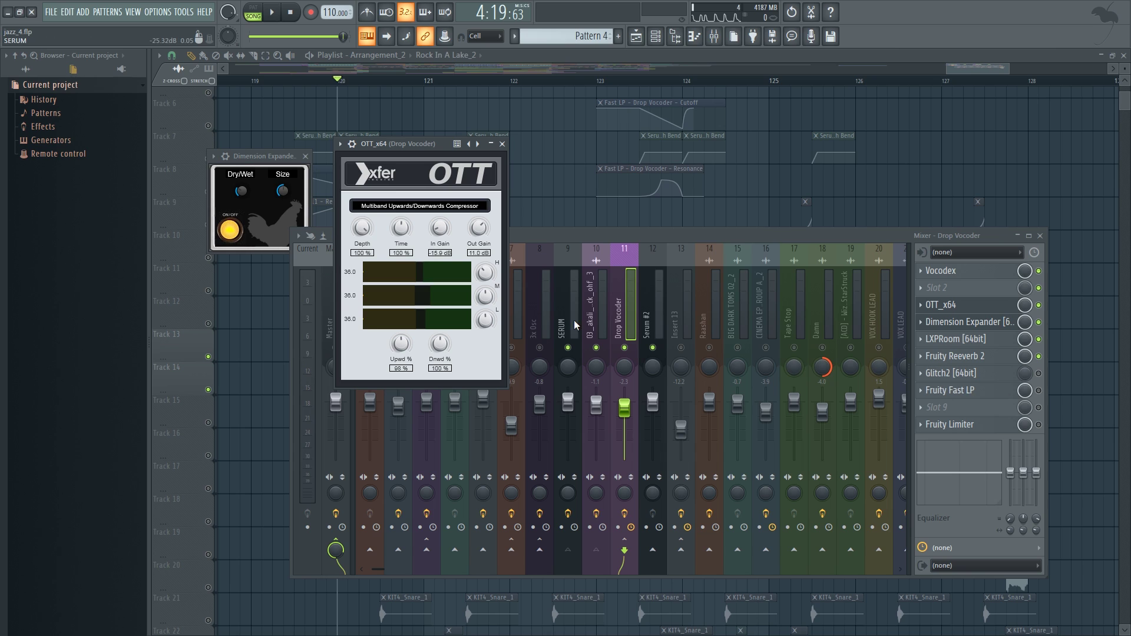
pyautogui.click(652, 323)
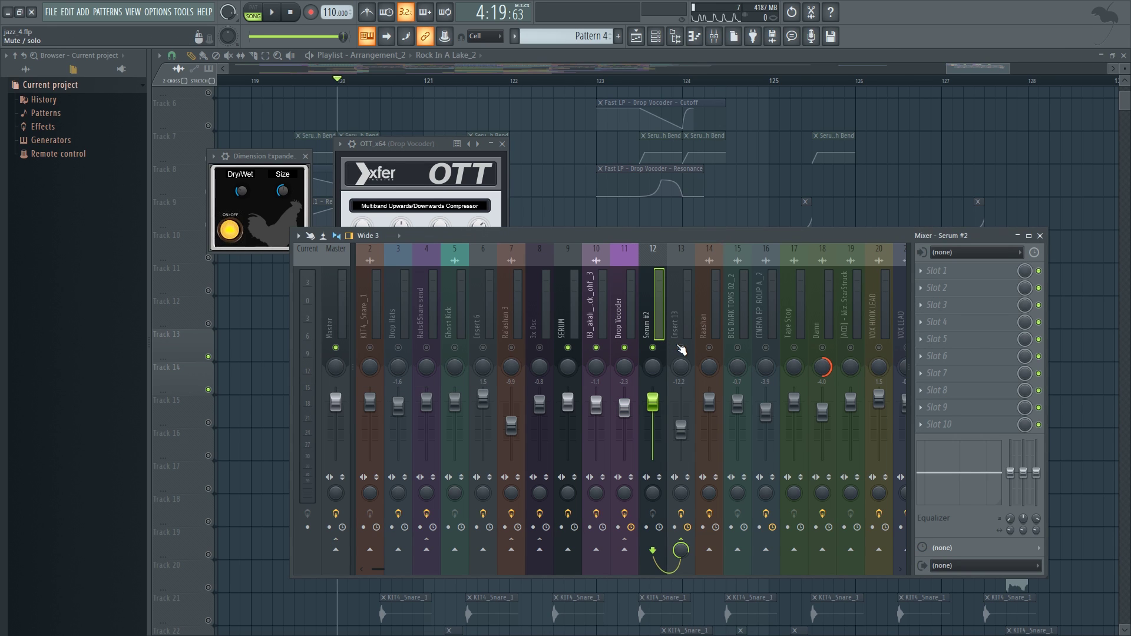
pyautogui.click(601, 323)
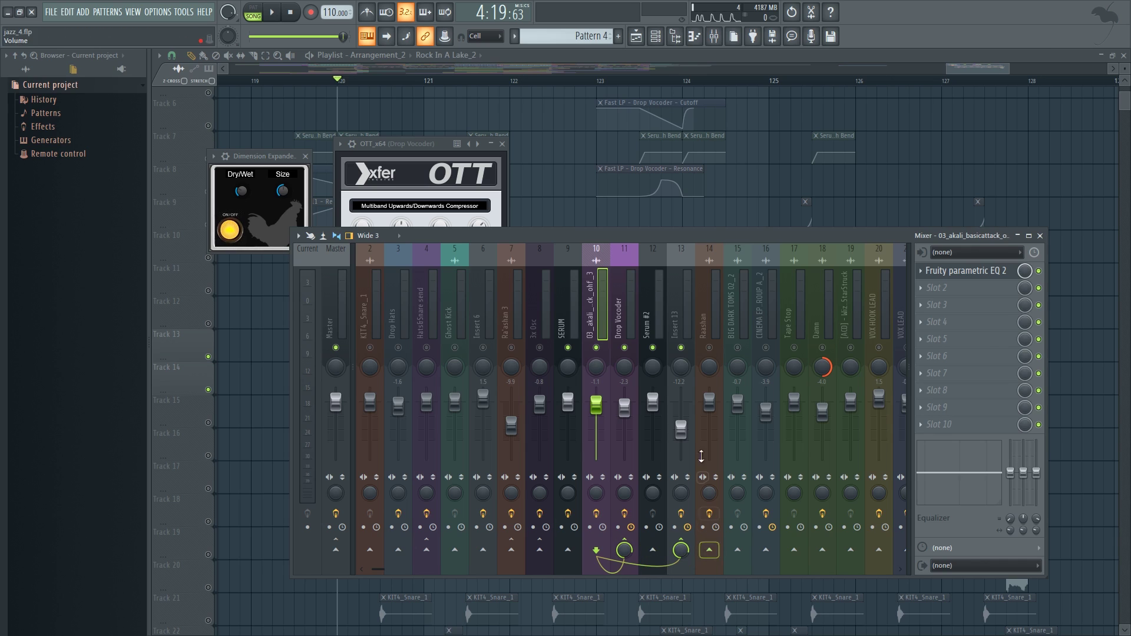
pyautogui.click(655, 289)
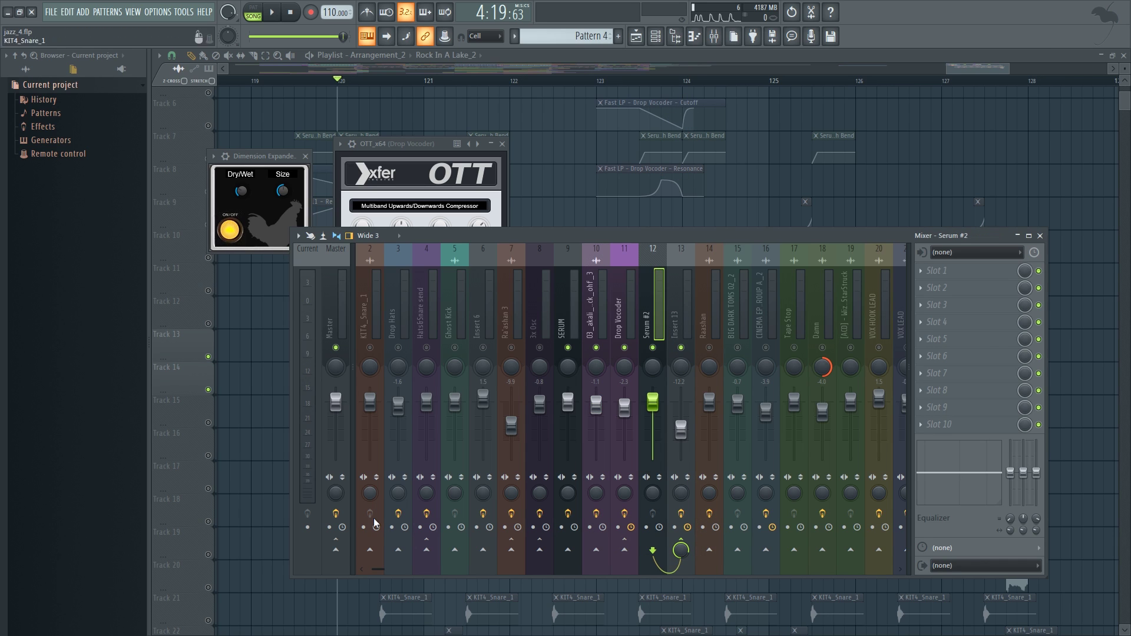
# - Open the Serum #2 instrument from the channel rack and review its oscillator, modulation matrix and effects pages
pyautogui.click(656, 36)
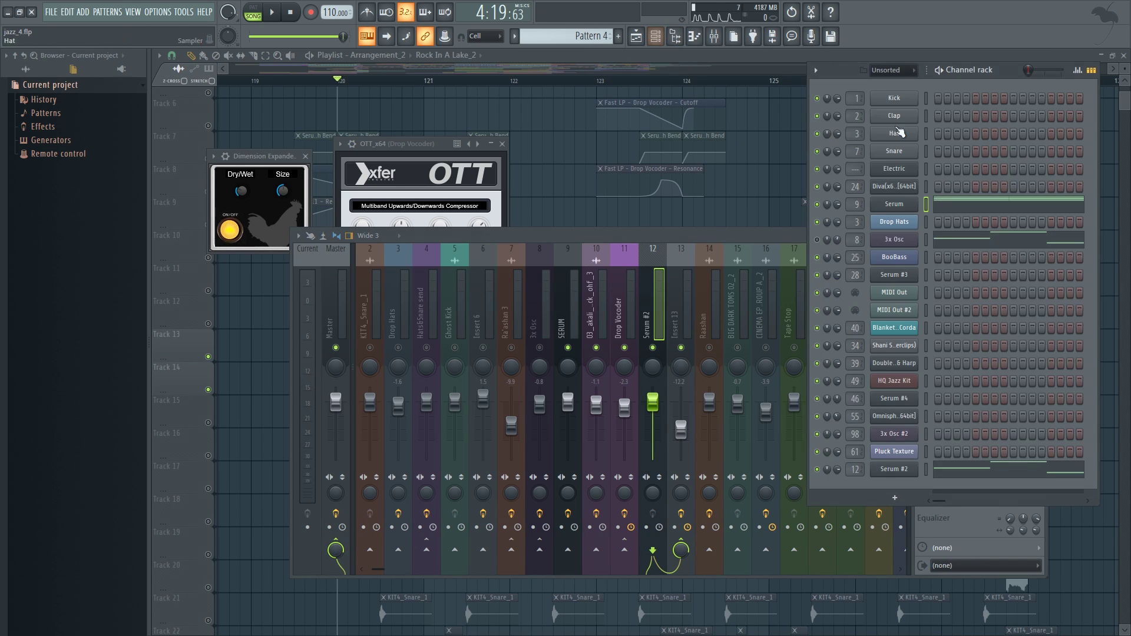
pyautogui.click(907, 469)
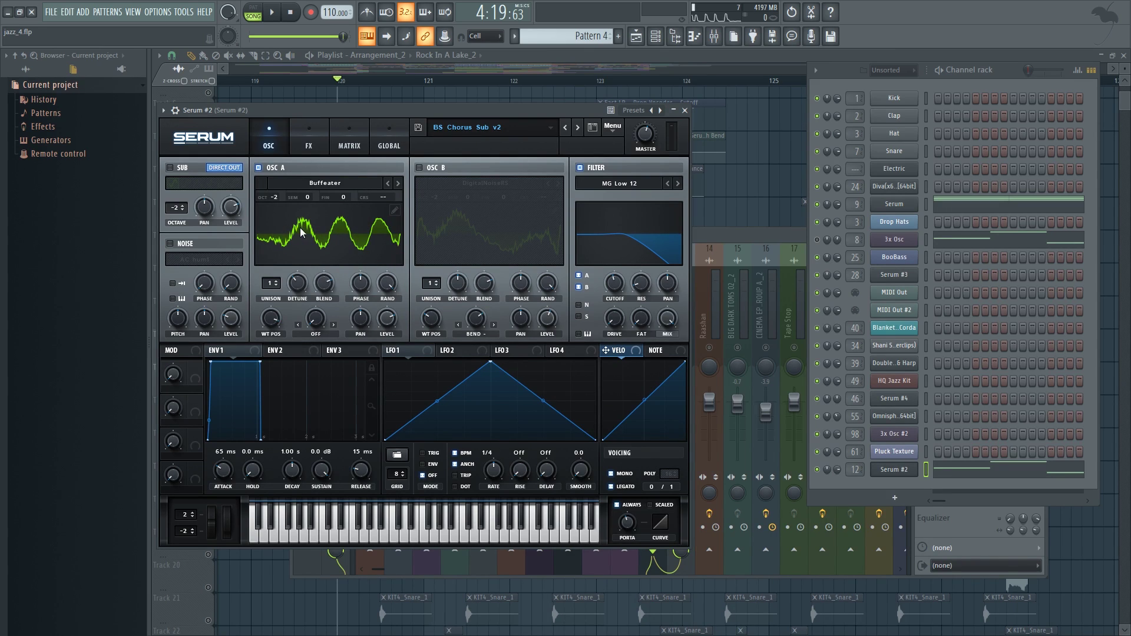
pyautogui.click(349, 138)
pyautogui.click(308, 138)
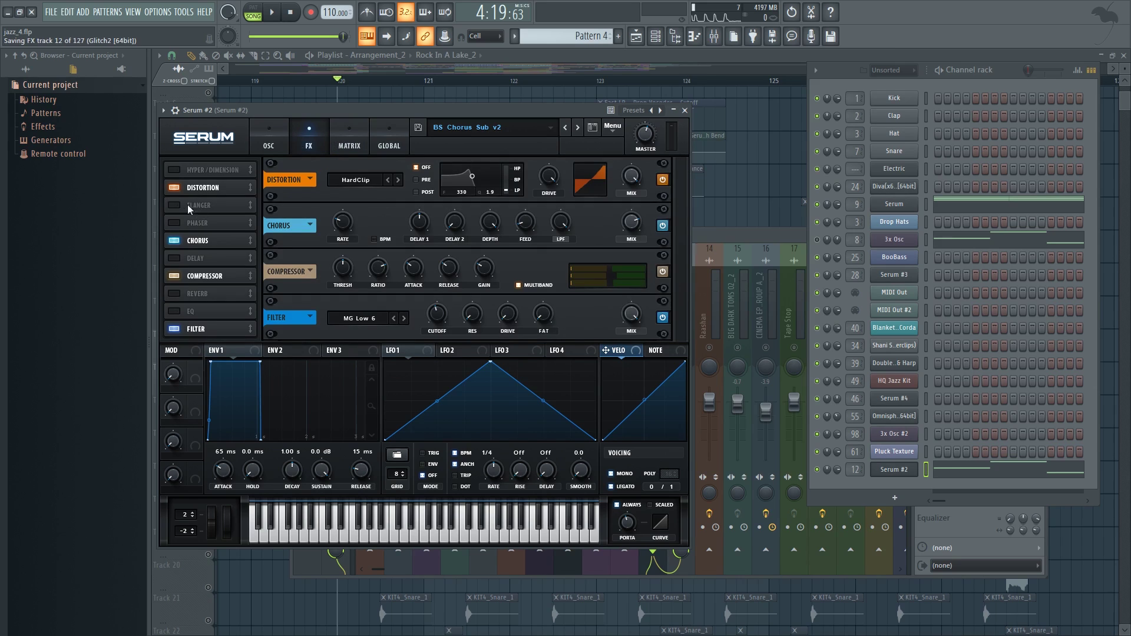
# - Bypass the distortion, chorus, compressor and filter effects in Serum #2, audition the dry sound, and compare the oscillator filter off and on
pyautogui.click(174, 241)
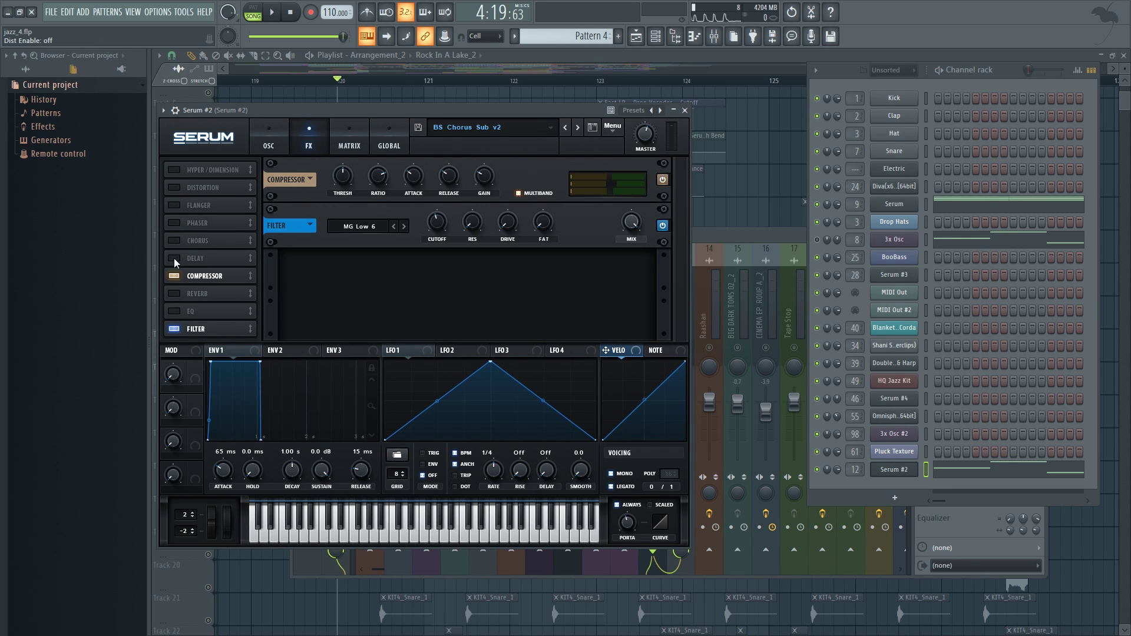
pyautogui.click(174, 275)
pyautogui.click(174, 188)
pyautogui.click(174, 329)
pyautogui.moveTo(340, 114); pyautogui.dragTo(348, 112)
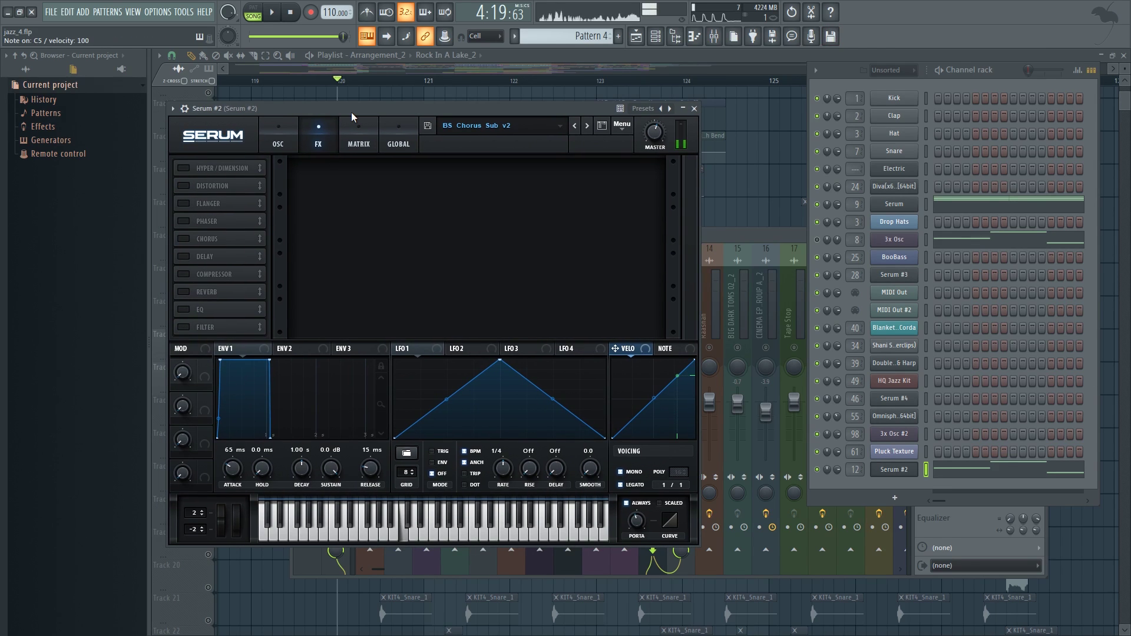
pyautogui.click(297, 133)
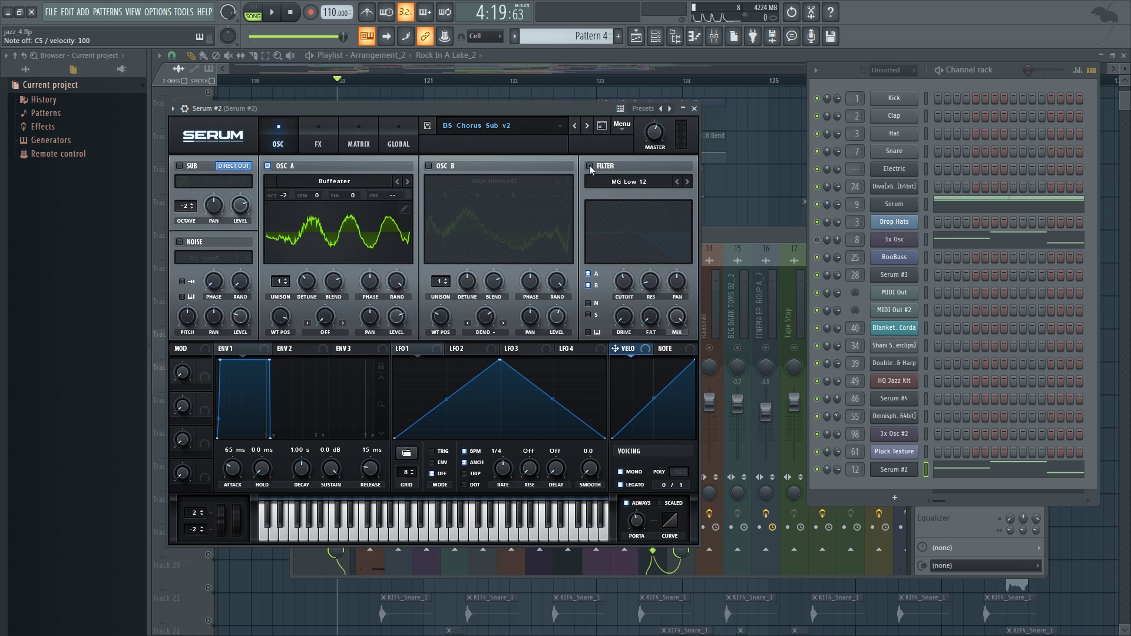
pyautogui.click(589, 166)
# - Turn Serum #2's HardClip distortion back on, audition it and switch playback to pattern mode
pyautogui.click(316, 139)
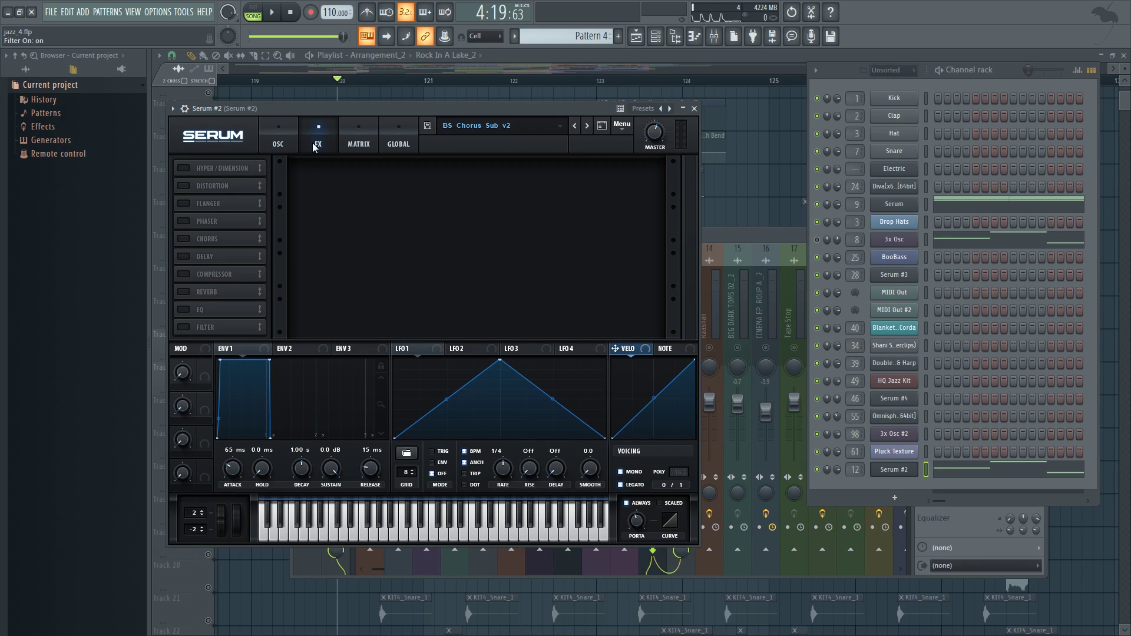
pyautogui.click(183, 185)
pyautogui.moveTo(454, 107); pyautogui.dragTo(473, 106)
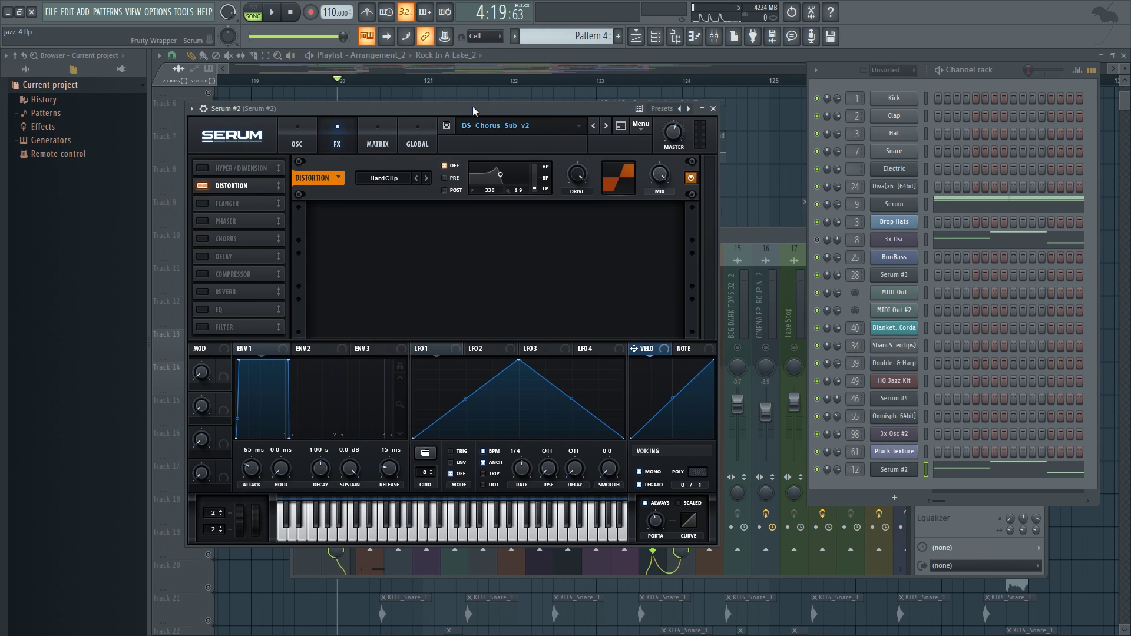
pyautogui.click(274, 11)
pyautogui.click(274, 12)
pyautogui.click(253, 7)
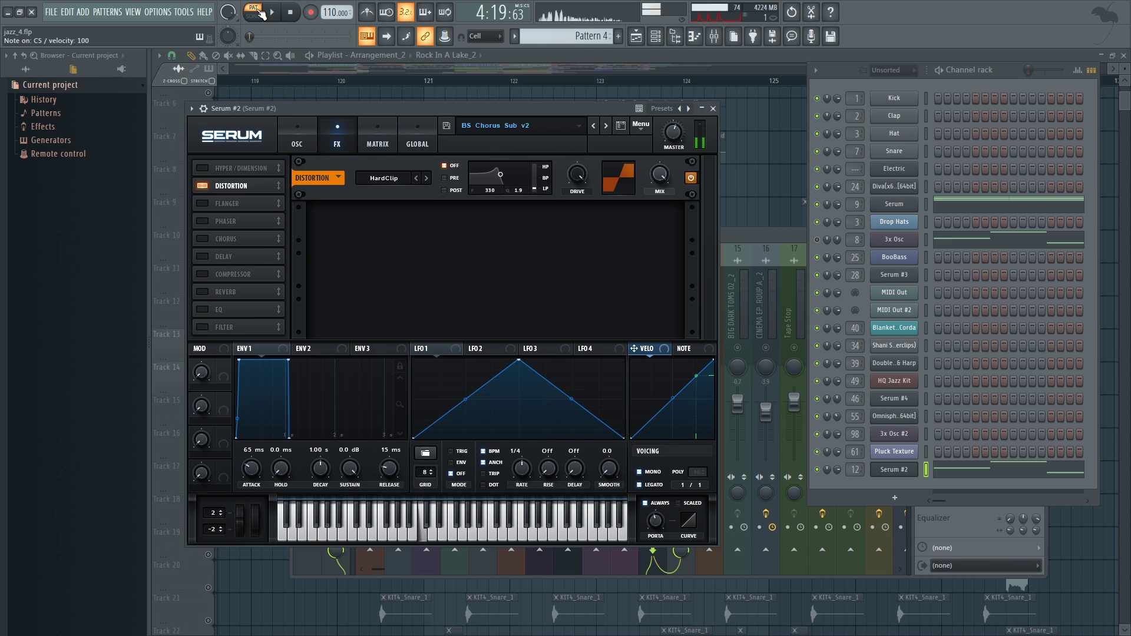
# - Turn the chorus, multiband compressor and MG Low 6 filter back on in Serum #2's effects
pyautogui.click(203, 240)
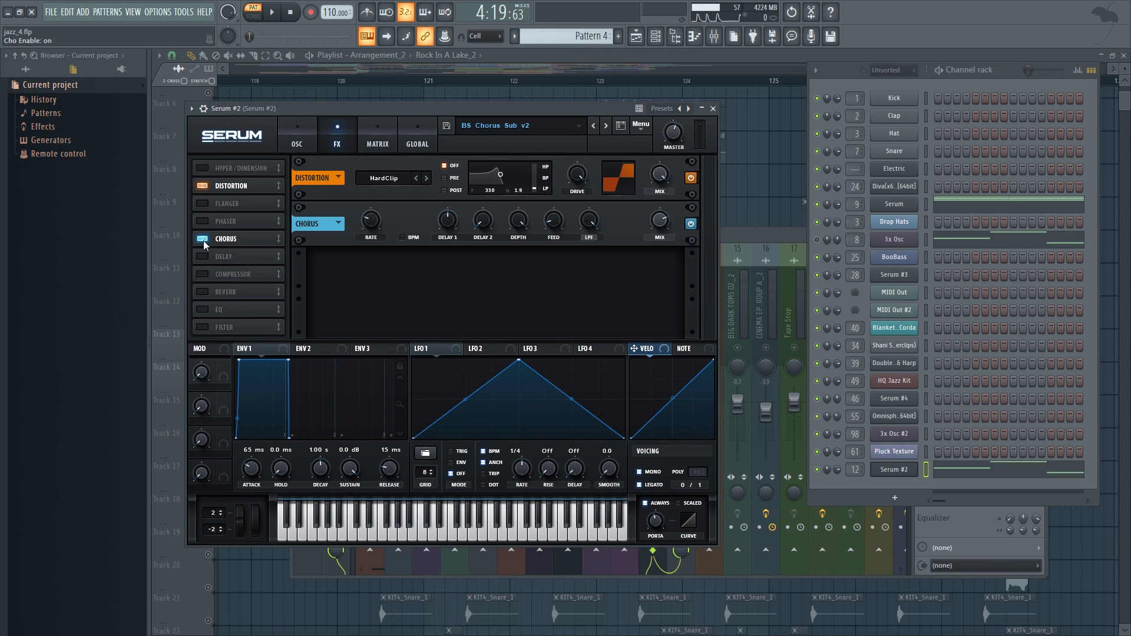
pyautogui.click(203, 273)
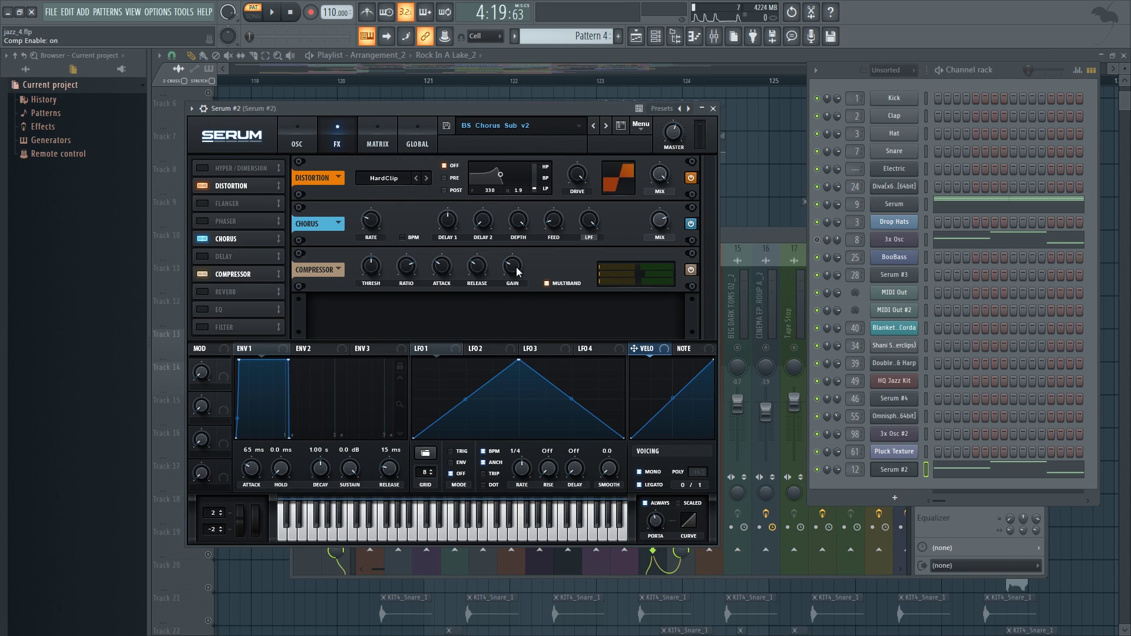
pyautogui.moveTo(516, 267)
pyautogui.click(203, 327)
pyautogui.moveTo(413, 105); pyautogui.dragTo(421, 104)
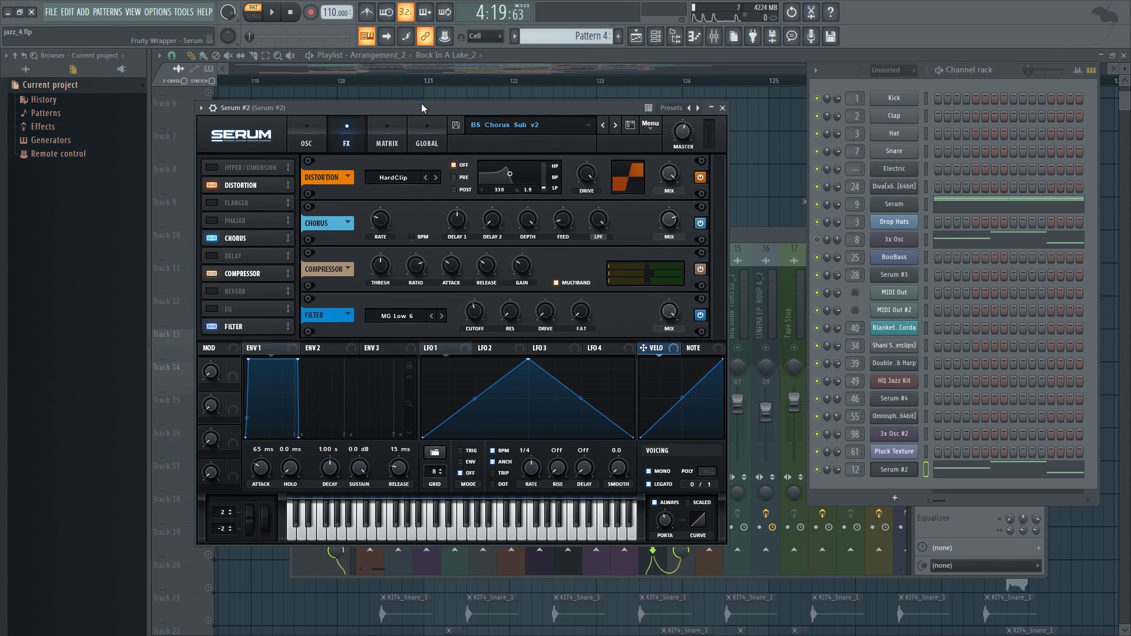
# - Mute the Drop Vocoder mixer track, audition Pattern 4 without it and compare the Serum #2 effects with the mixer tracks
pyautogui.click(774, 263)
pyautogui.press('space')
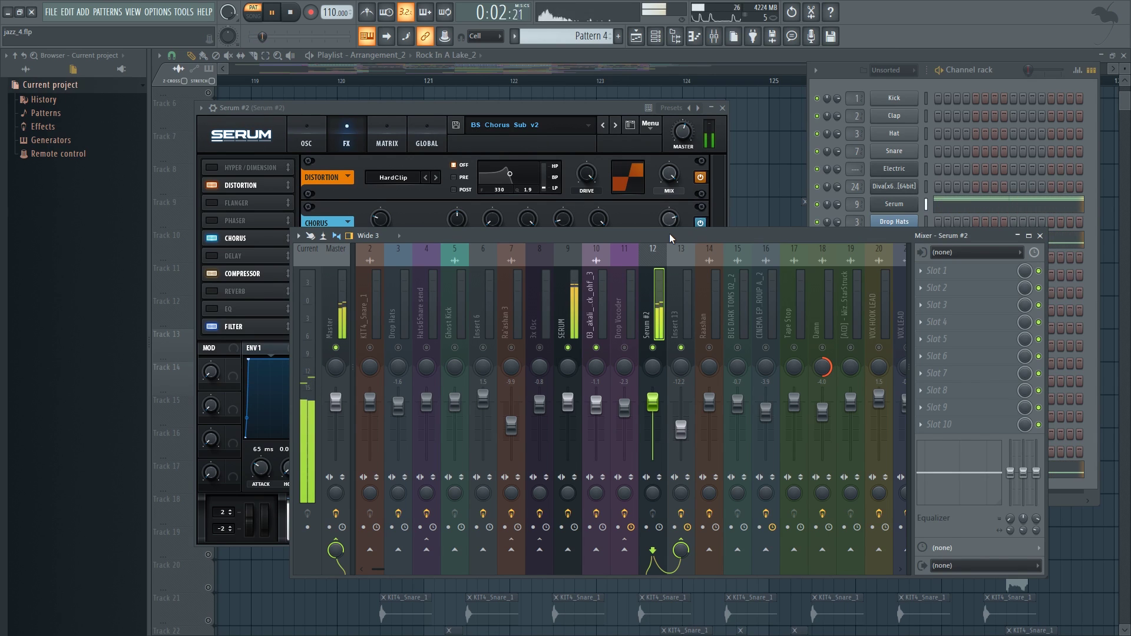
pyautogui.press('space')
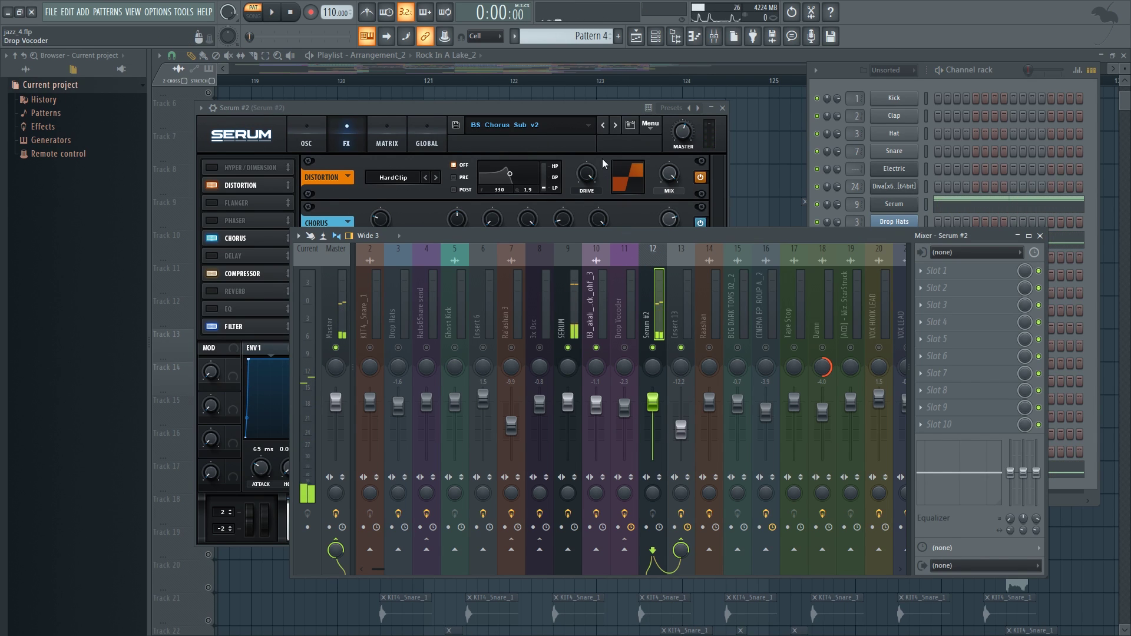
pyautogui.click(593, 109)
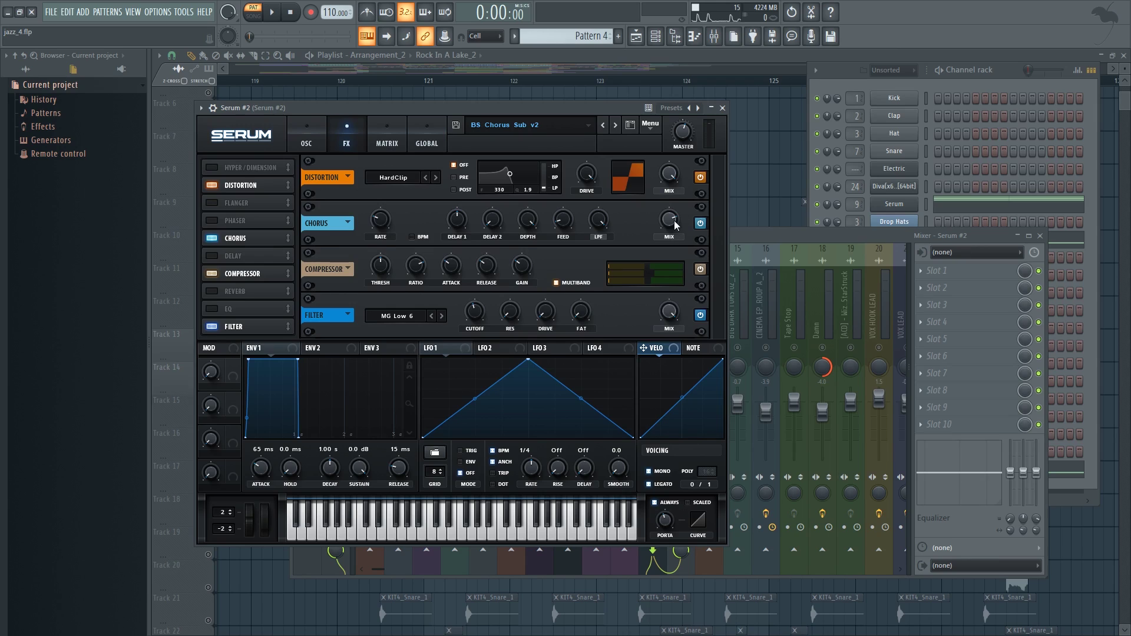
pyautogui.click(743, 235)
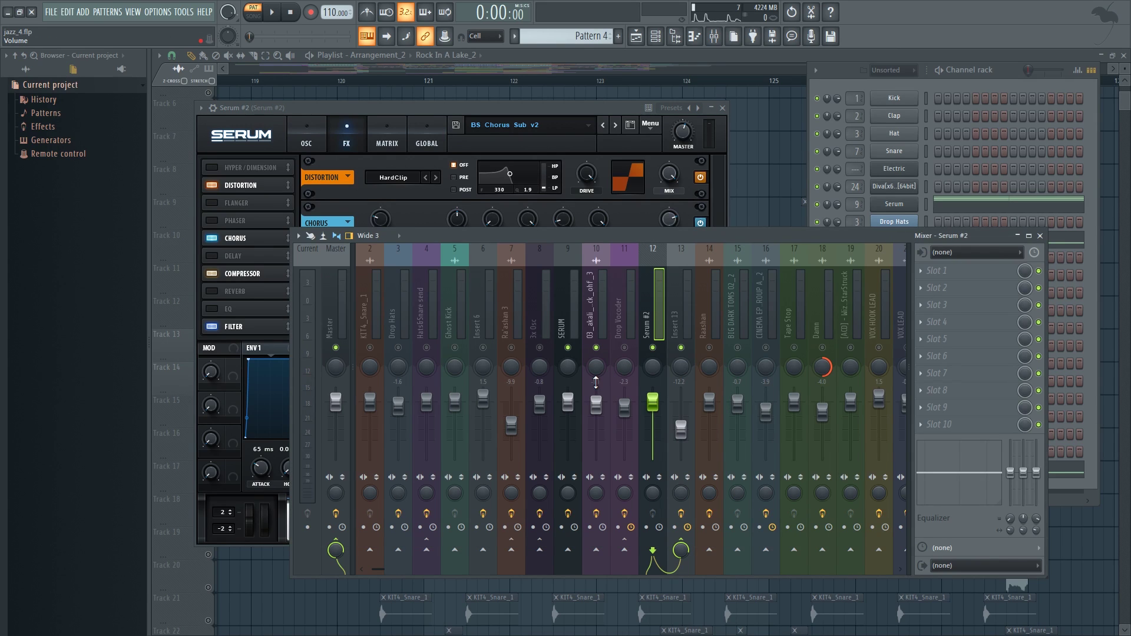
# - Compare the mixer routing of the track 10 voice sample, Serum #2 and Insert 13
pyautogui.click(595, 306)
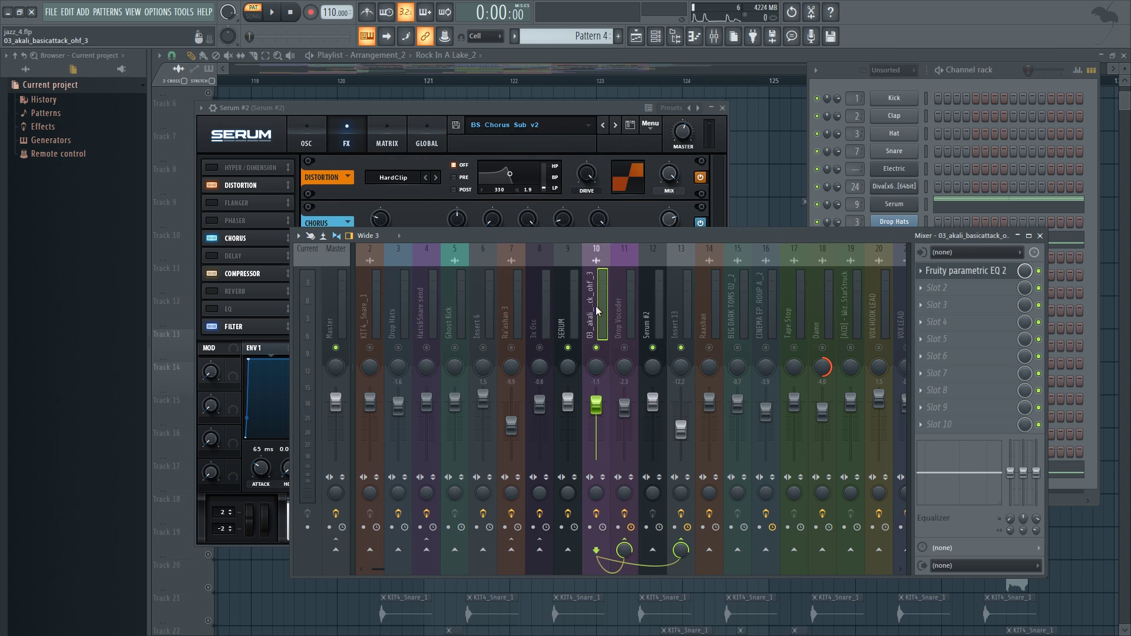
pyautogui.click(657, 320)
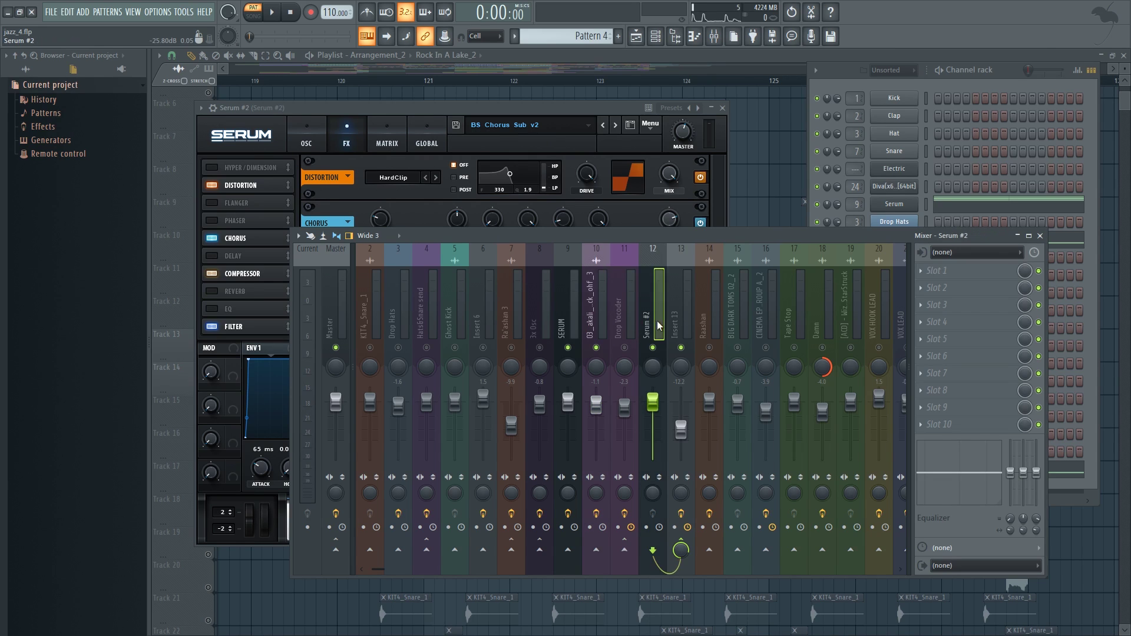
pyautogui.click(680, 320)
pyautogui.click(655, 318)
# - Bypass Fruity parametric EQ 2 and Azurite on Insert 13 and play the arrangement from bar 120
pyautogui.press('F12')
pyautogui.click(345, 80)
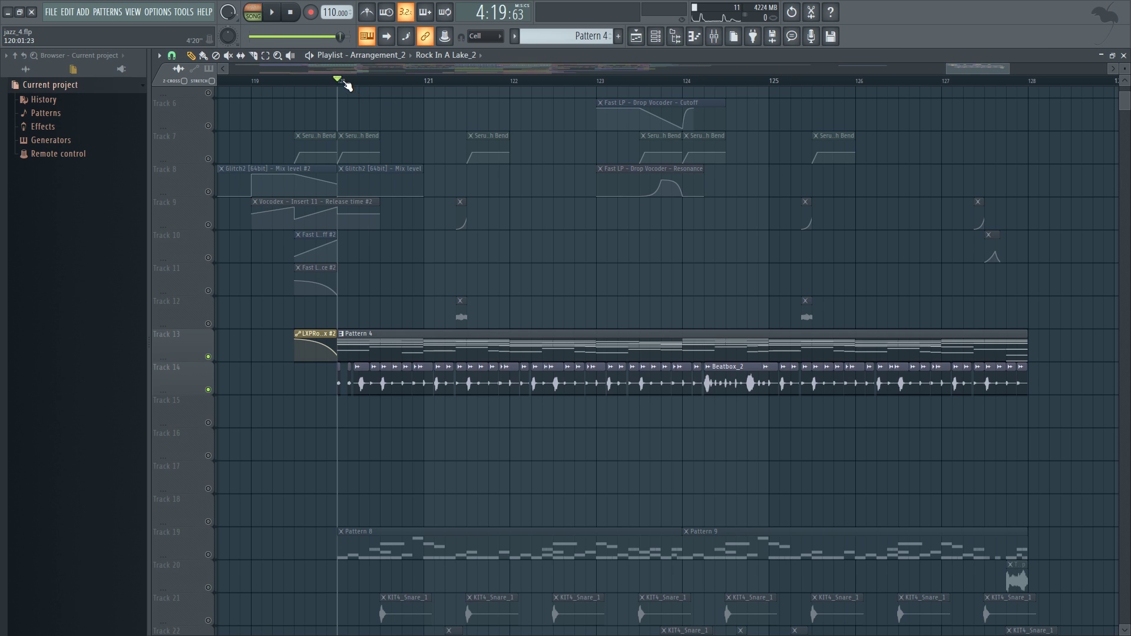
pyautogui.click(714, 36)
pyautogui.click(682, 311)
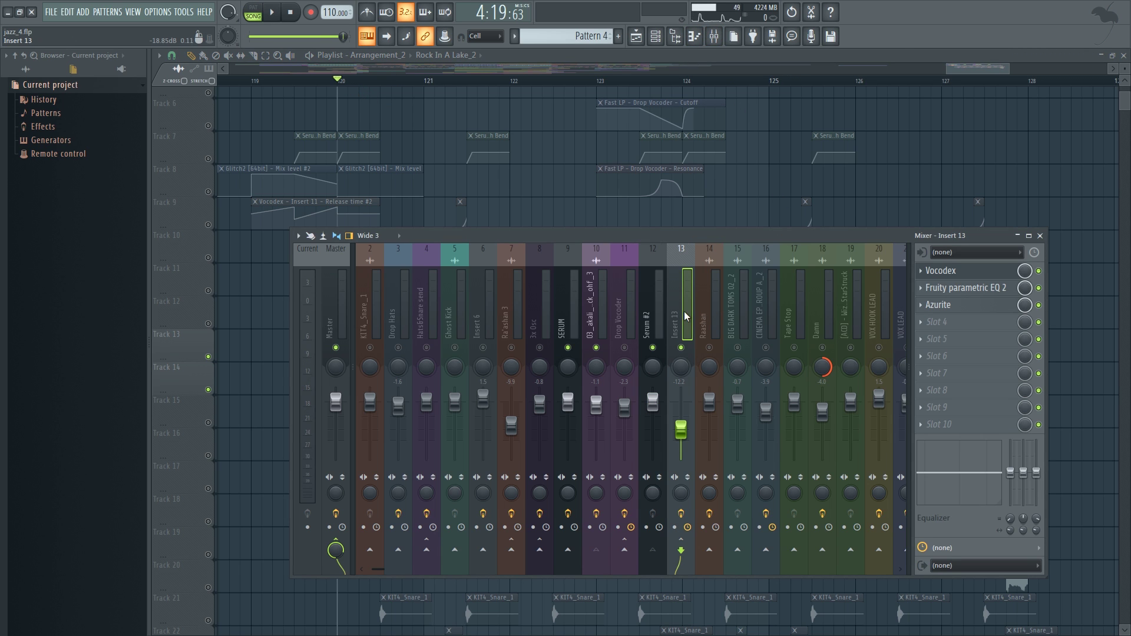
pyautogui.click(1039, 288)
pyautogui.press('space')
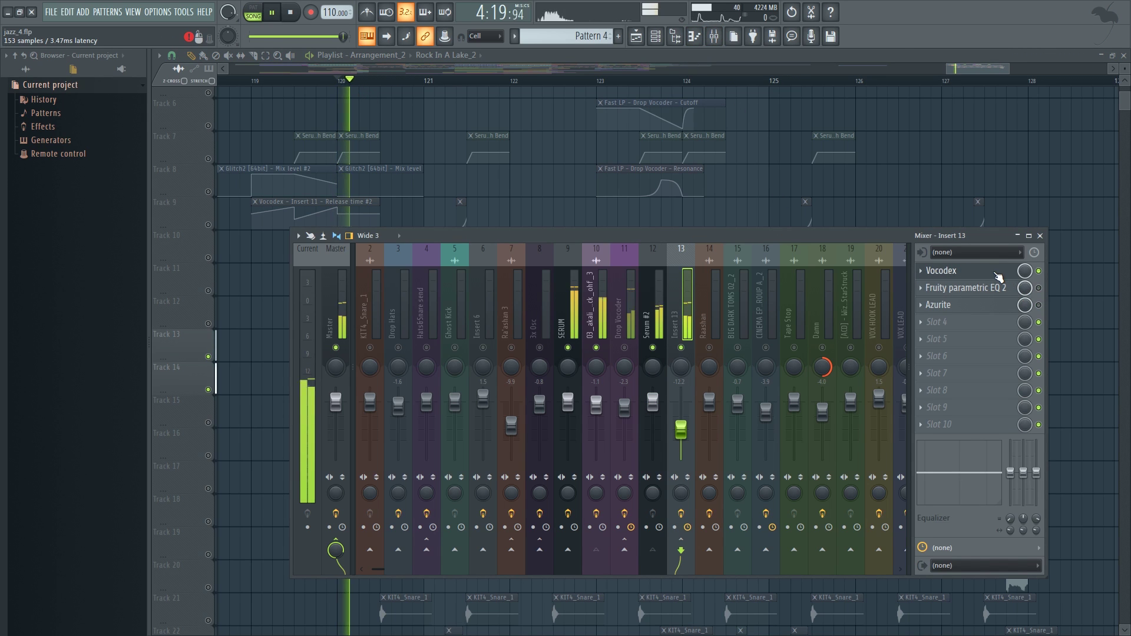
# - Open Vocodex on Insert 13, set its attack time to 53.44 ms and audition the vocoded layer
pyautogui.click(999, 273)
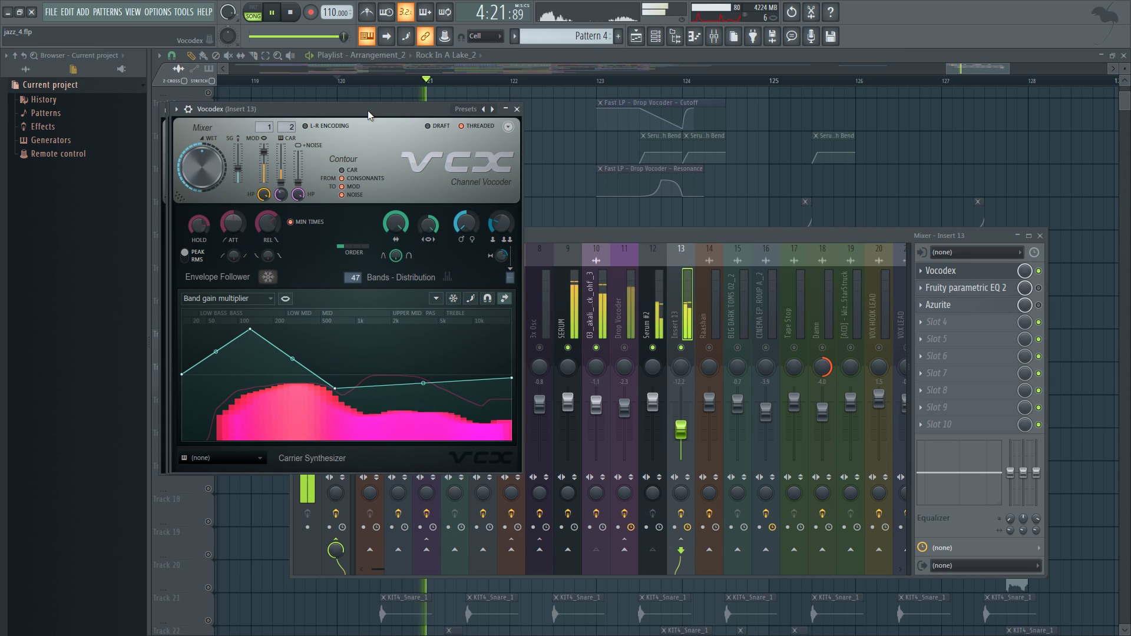
pyautogui.moveTo(367, 111); pyautogui.dragTo(404, 106)
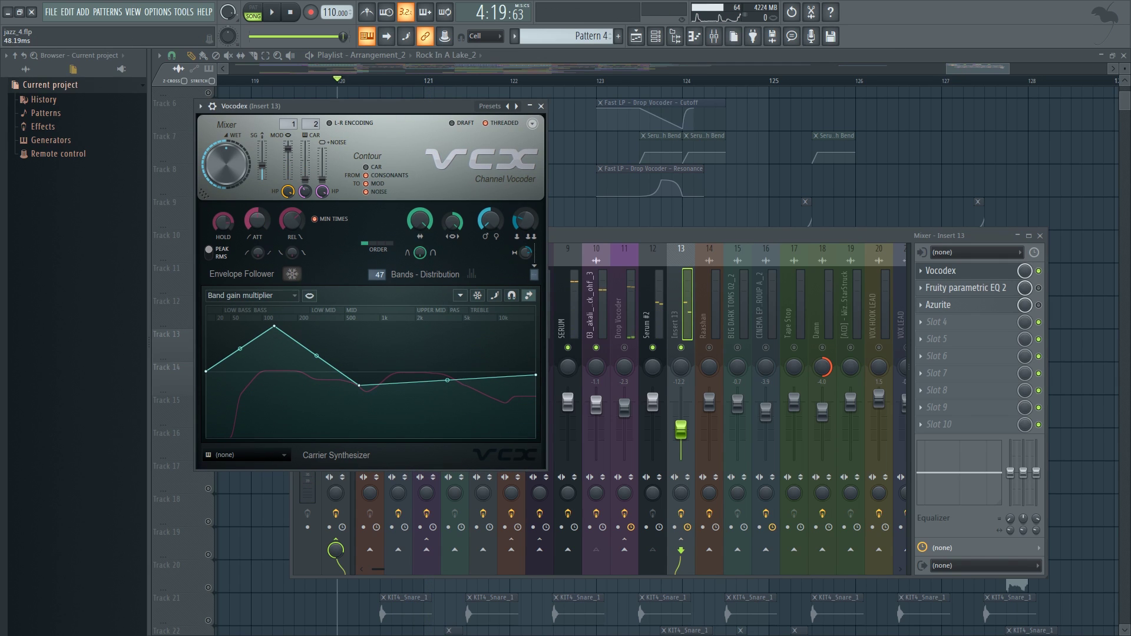
pyautogui.press('space')
pyautogui.scroll(3, 258, 219)
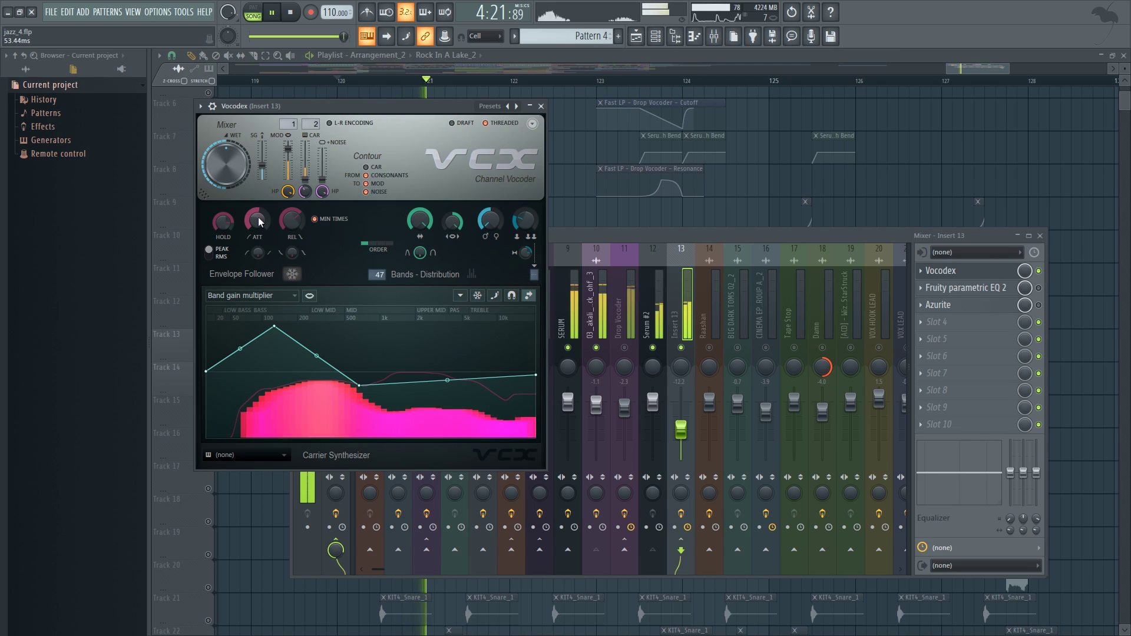
pyautogui.moveTo(413, 107); pyautogui.dragTo(429, 104)
pyautogui.press('space')
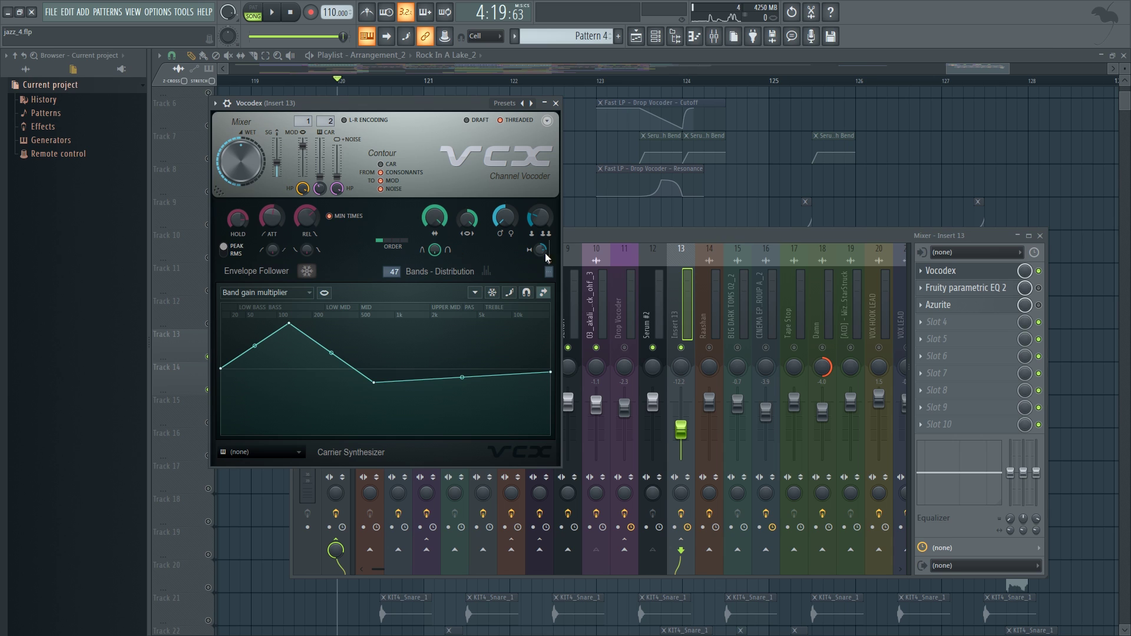
# - Turn Fruity parametric EQ 2 back on for Insert 13 and audition the layer with its EQ curve open
pyautogui.click(1013, 288)
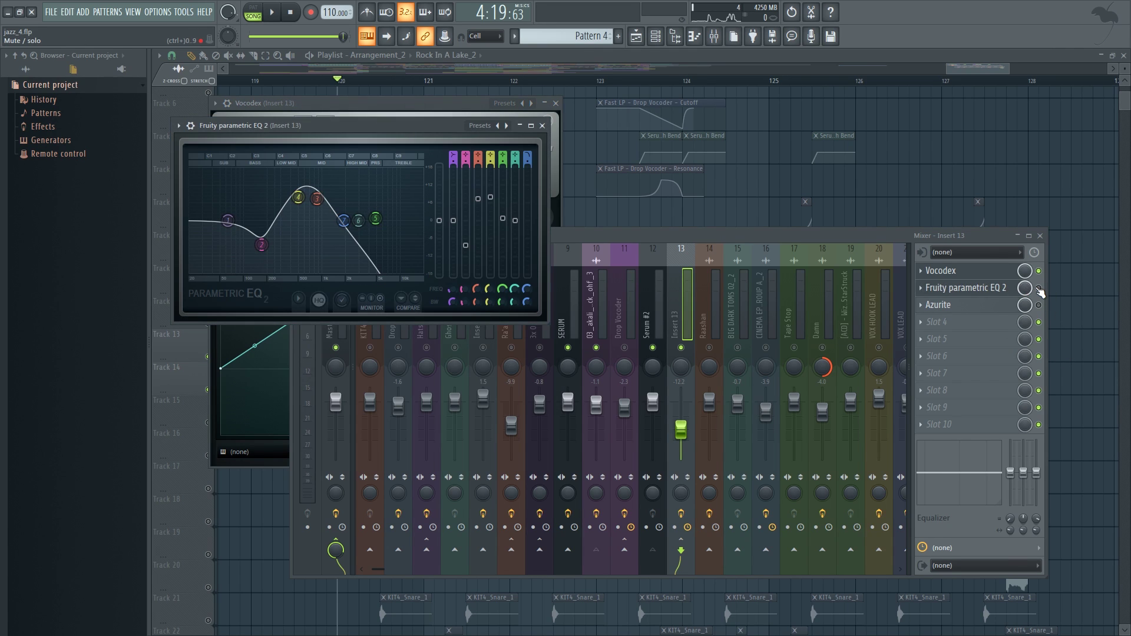
pyautogui.click(1001, 288)
pyautogui.click(1001, 288)
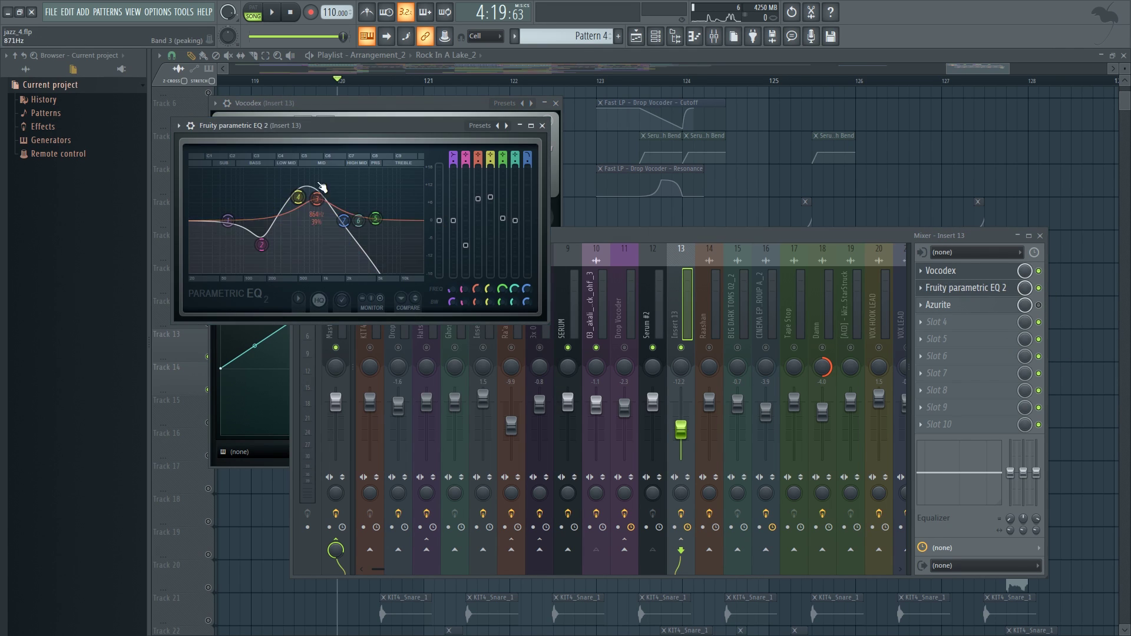
pyautogui.moveTo(356, 126); pyautogui.dragTo(373, 126)
pyautogui.press('space')
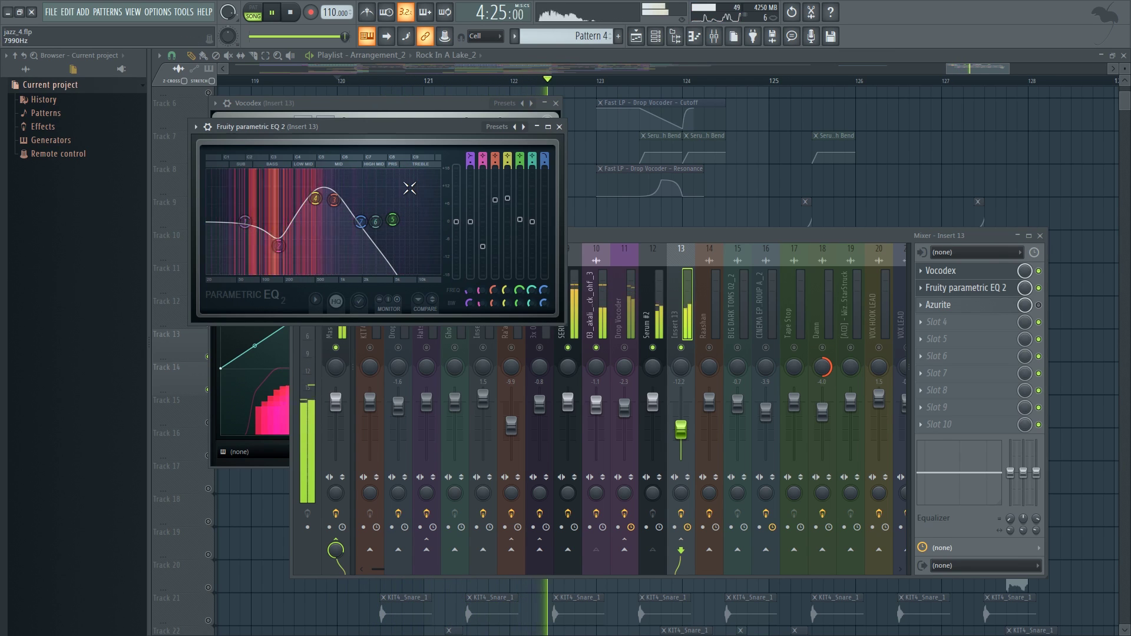
pyautogui.click(965, 287)
pyautogui.press('space')
# - Turn the Azurite chorus back on for Insert 13, close the plugin windows and audition the layer
pyautogui.click(979, 305)
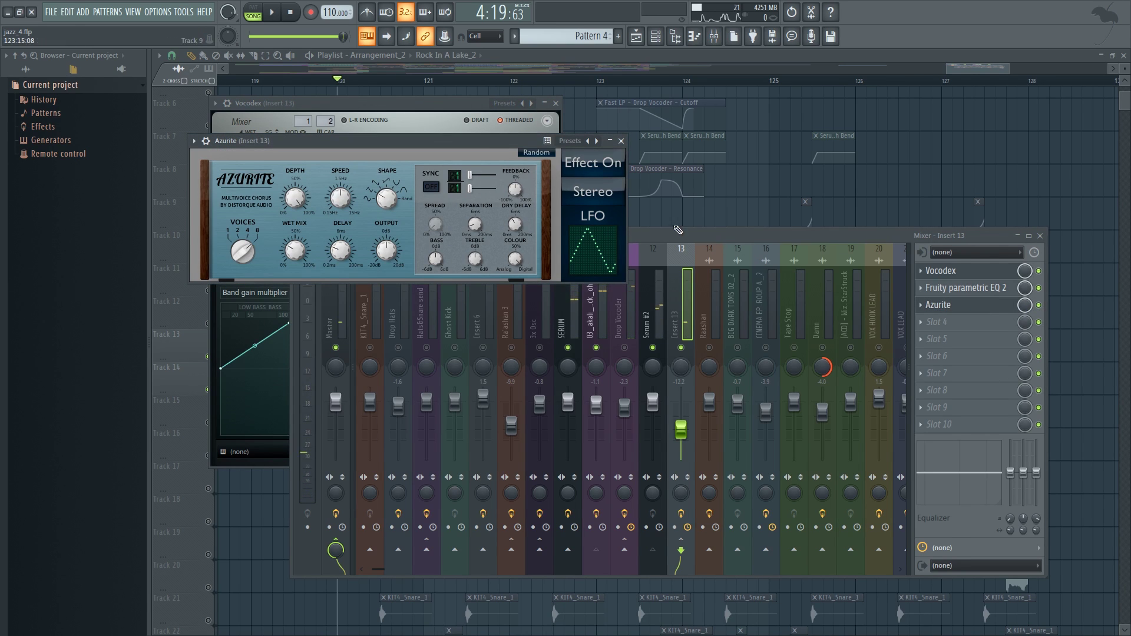
pyautogui.click(621, 141)
pyautogui.click(556, 103)
pyautogui.press('space')
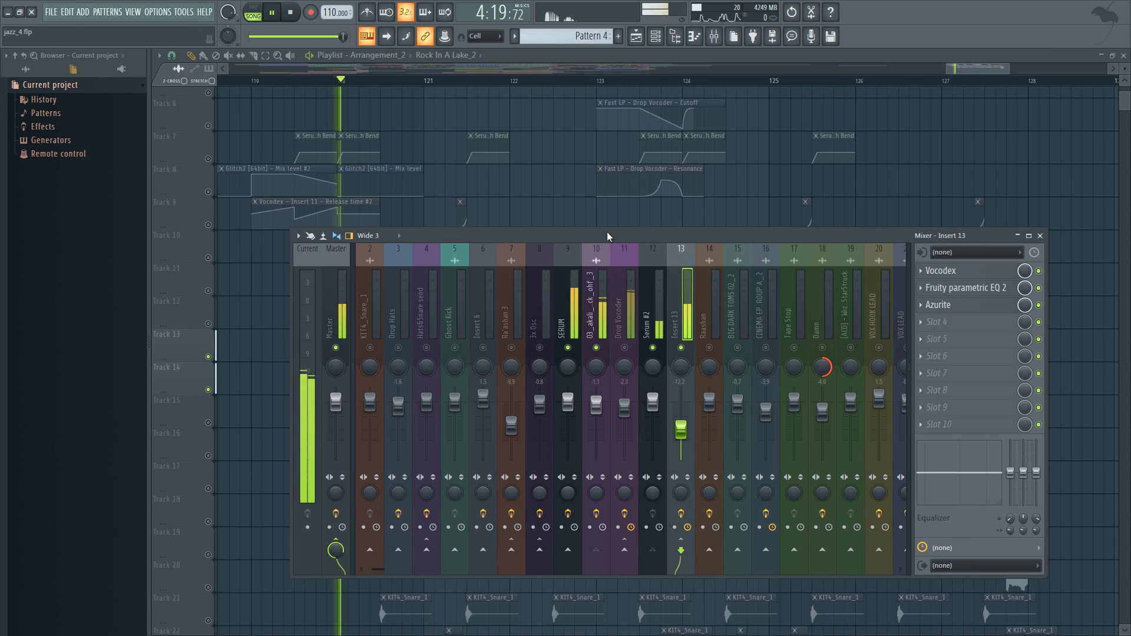
pyautogui.press('space')
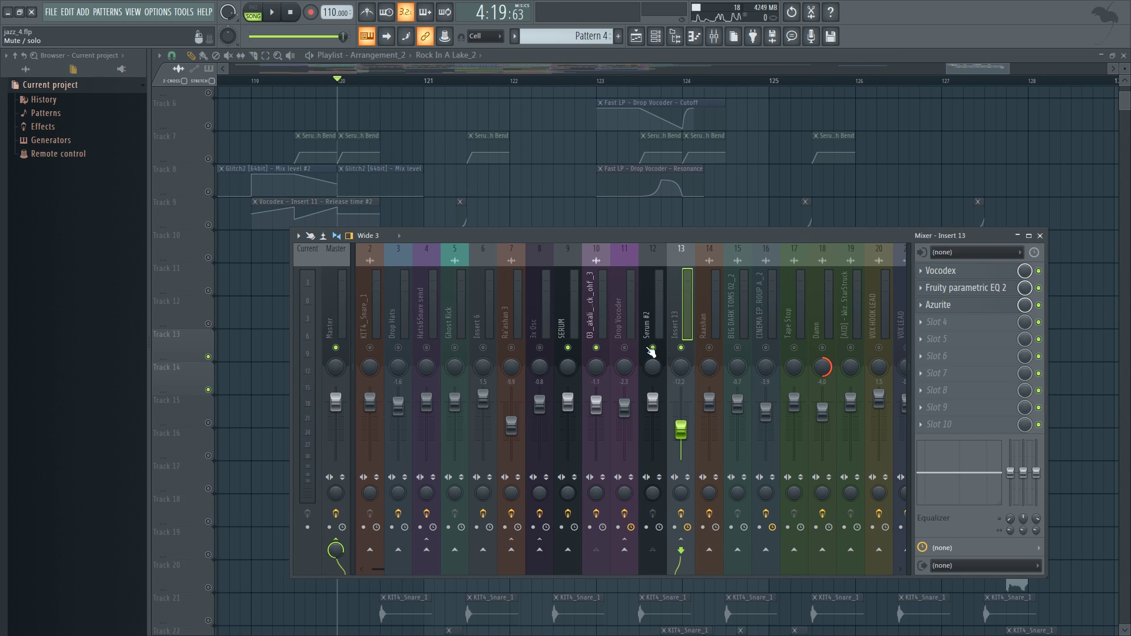
# - Unmute the Drop Vocoder mixer track and audition it together with the Serum #2 layer from bar 120
pyautogui.click(593, 308)
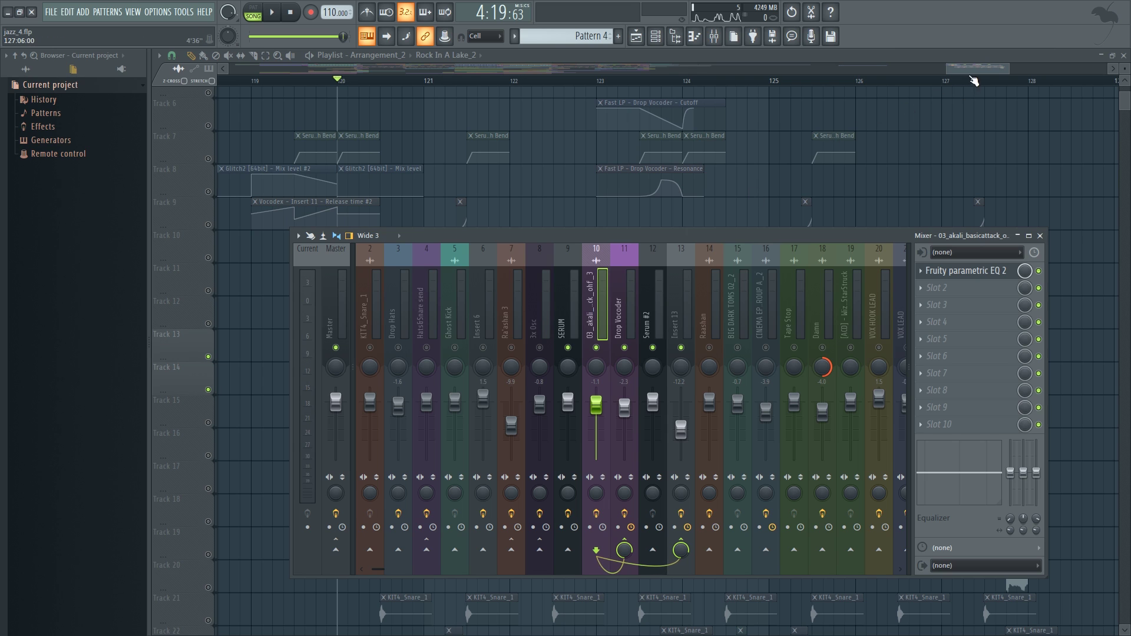
pyautogui.press('F9')
pyautogui.press('space')
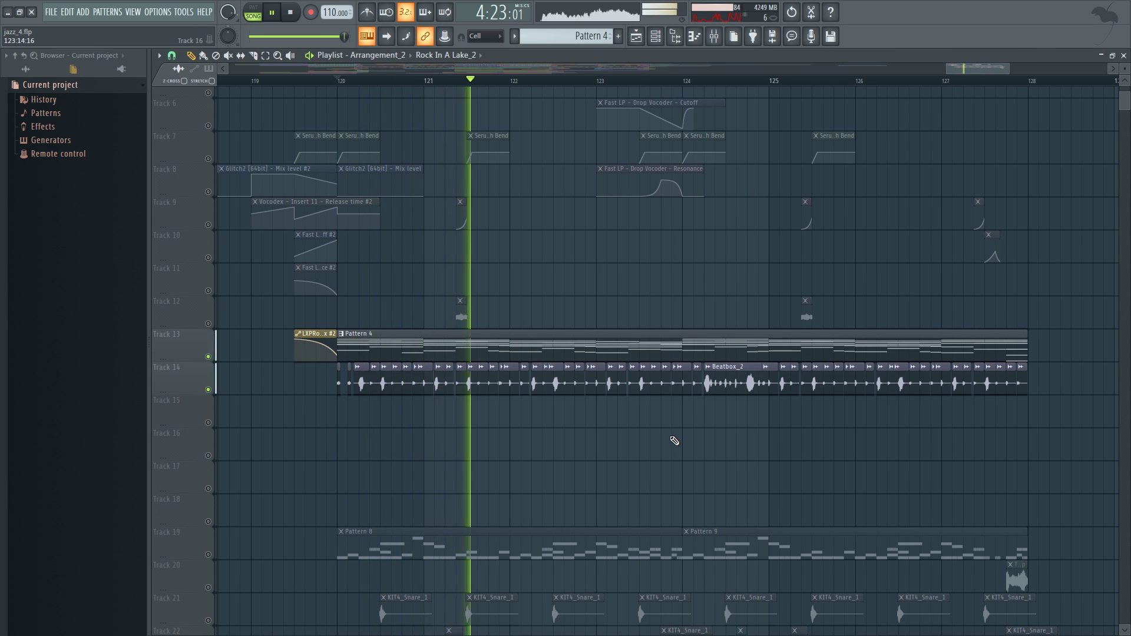
pyautogui.press('space')
pyautogui.scroll(5, 675, 440)
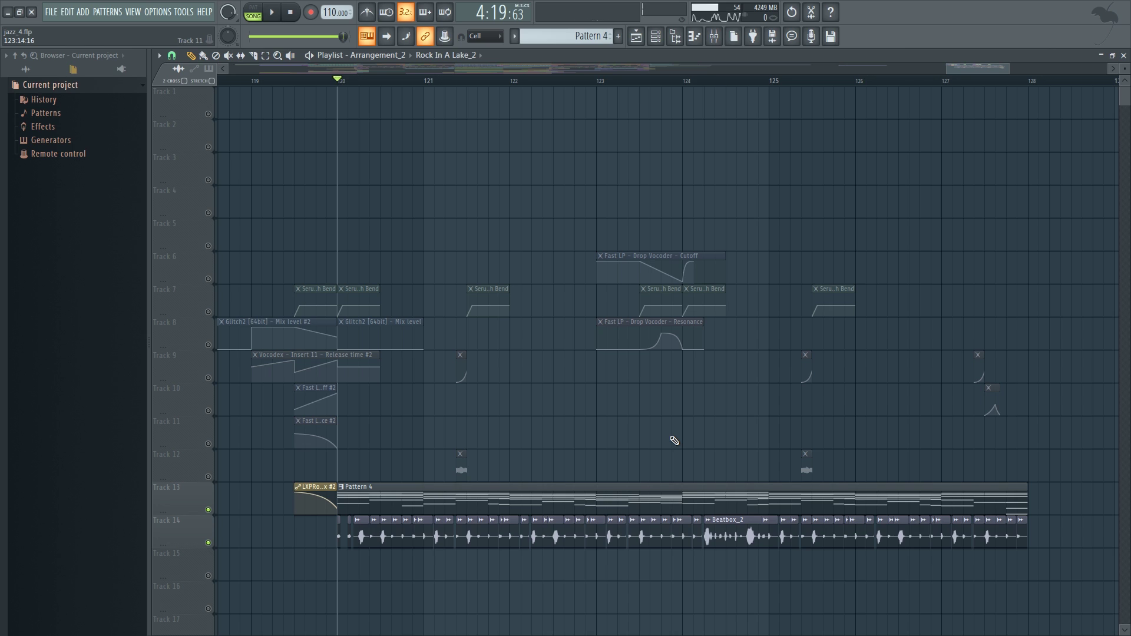
# - Mute the Serum #2 and Insert 13 mixer tracks and audition the vocoder with playlist Track 7's pitch bend automation unmuted
pyautogui.click(714, 36)
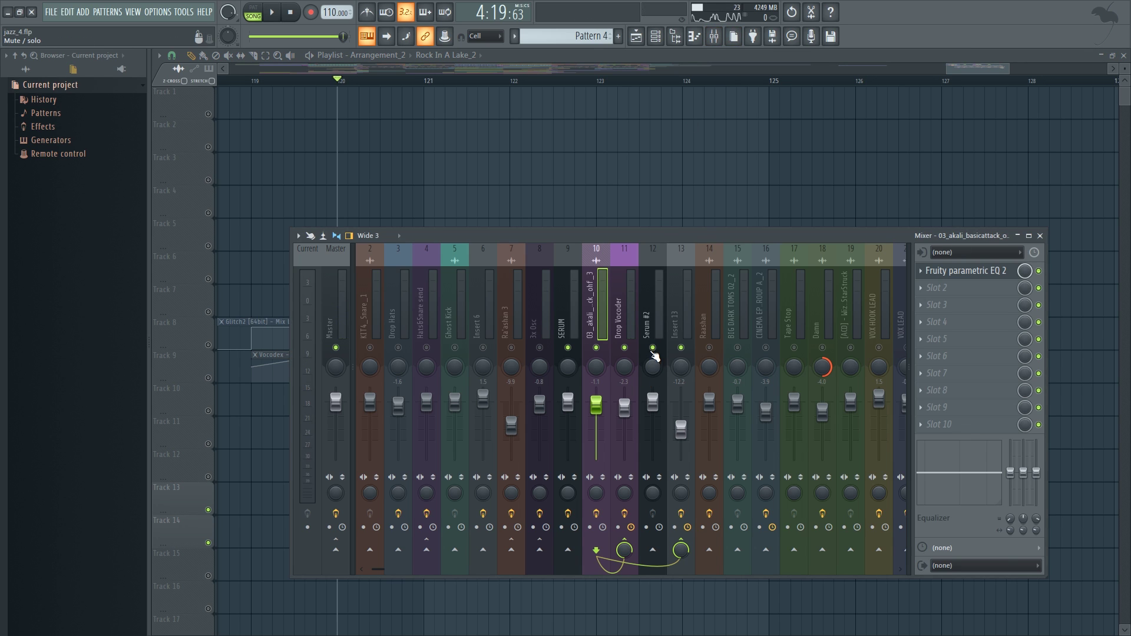
pyautogui.press('F9')
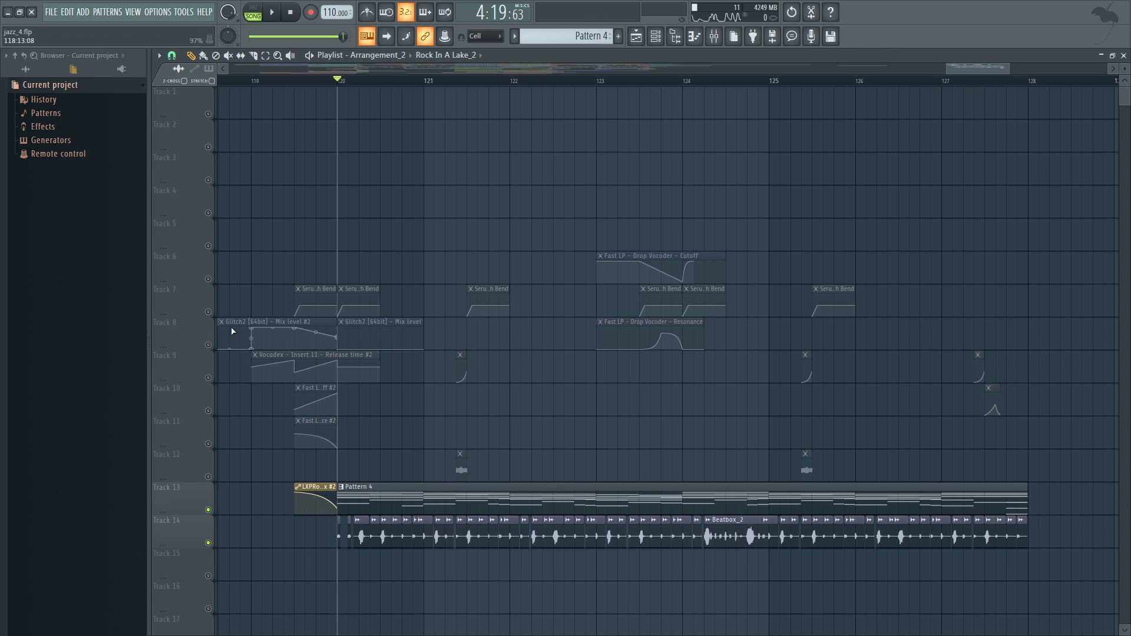
pyautogui.click(208, 312)
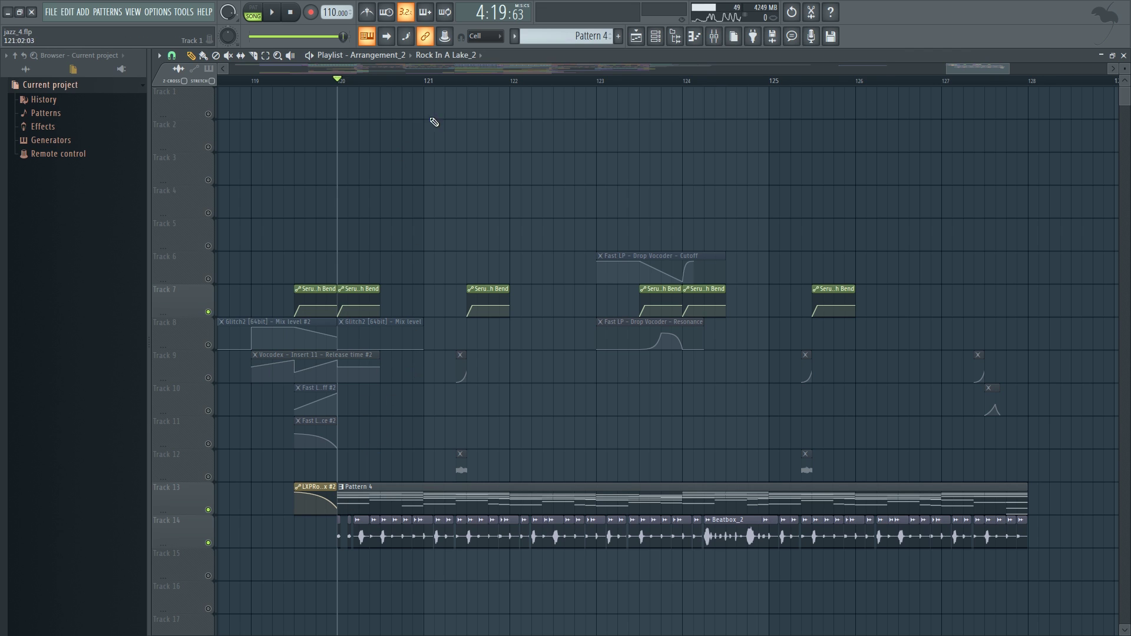
pyautogui.press('space')
pyautogui.click(457, 80)
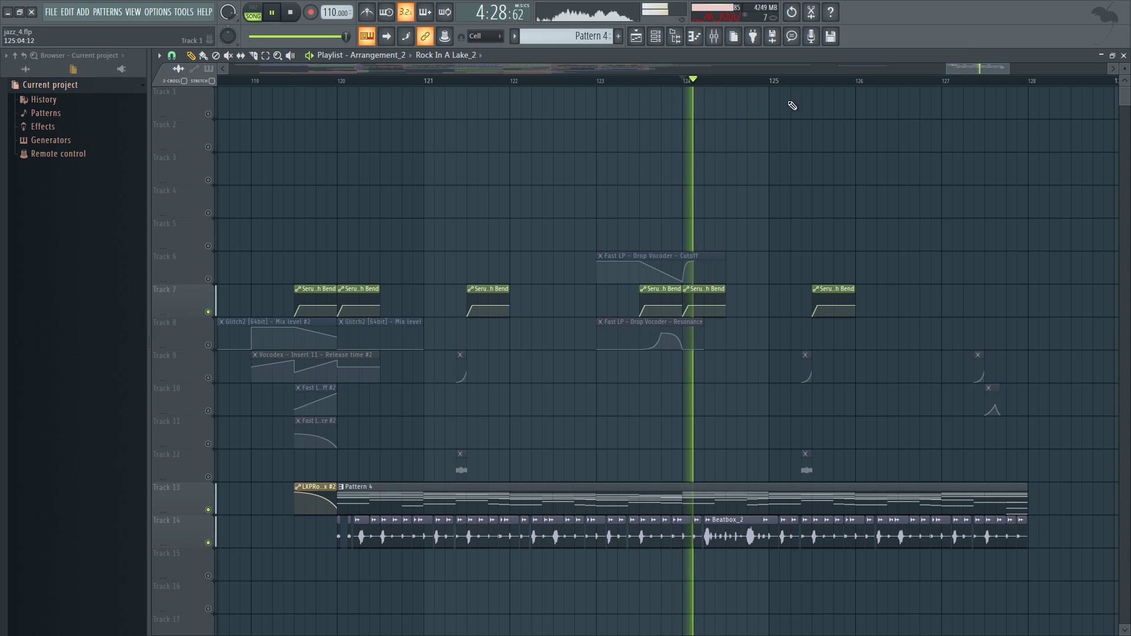
pyautogui.click(813, 81)
pyautogui.press('space')
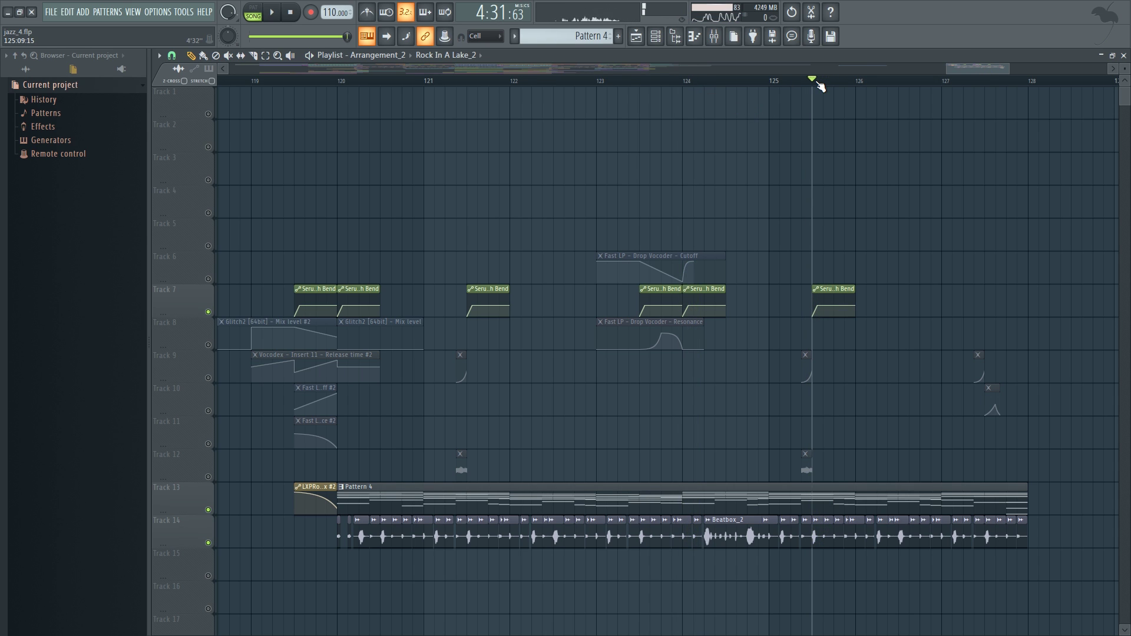
# - Unmute the Fast LP cutoff and resonance automation on playlist Tracks 6 and 8 and enable Fruity Fast LP on Drop Vocoder
pyautogui.click(604, 81)
pyautogui.click(208, 279)
pyautogui.click(208, 344)
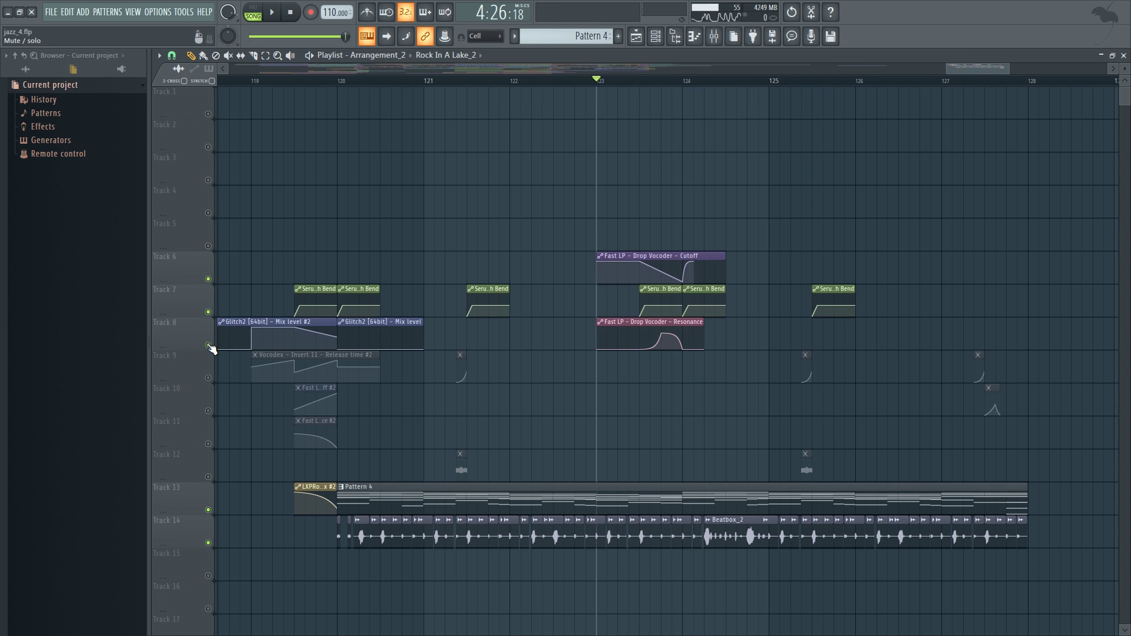
pyautogui.click(726, 38)
pyautogui.click(626, 314)
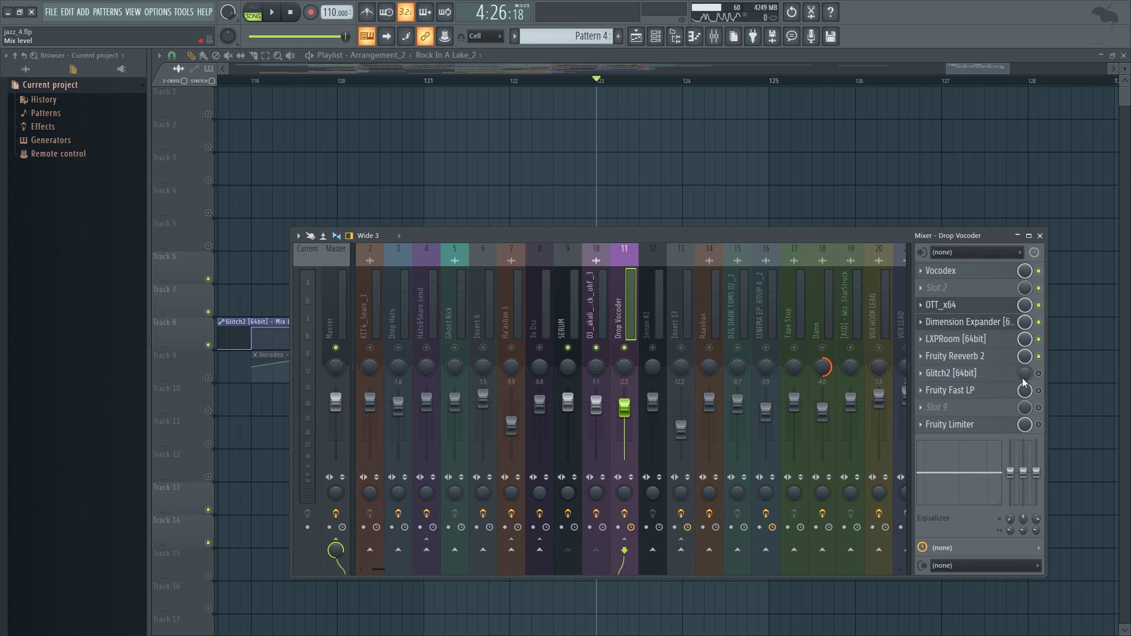
pyautogui.click(967, 66)
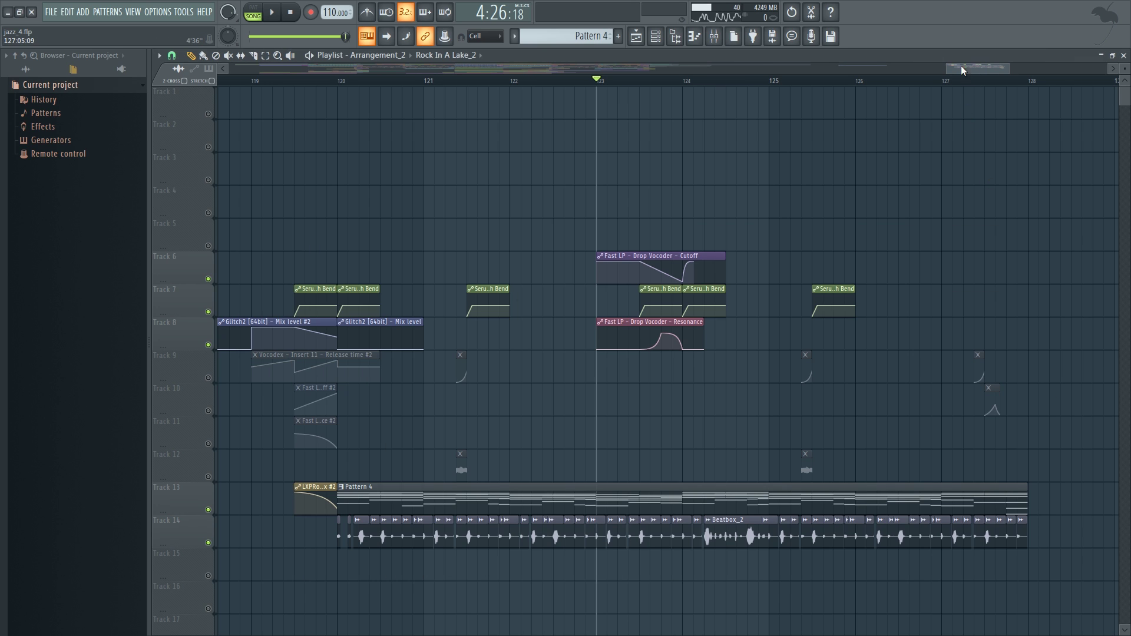
# - Unmute the Serum #2 and Insert 13 mixer tracks and audition the low-pass filter sweep from bar 123
pyautogui.click(723, 39)
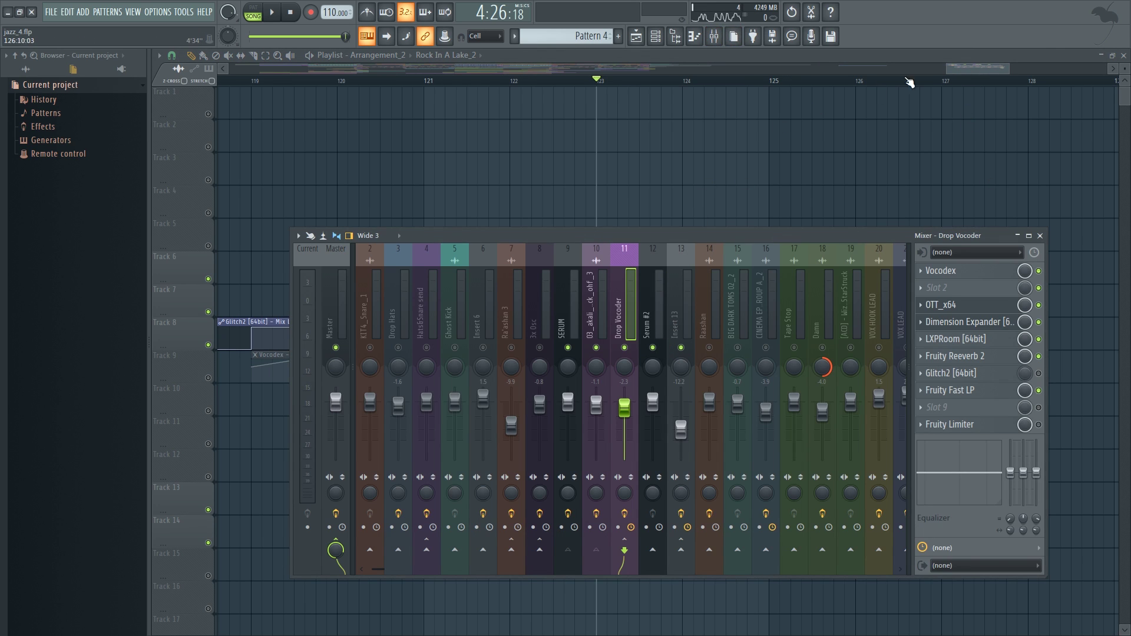
pyautogui.click(966, 68)
pyautogui.press('space')
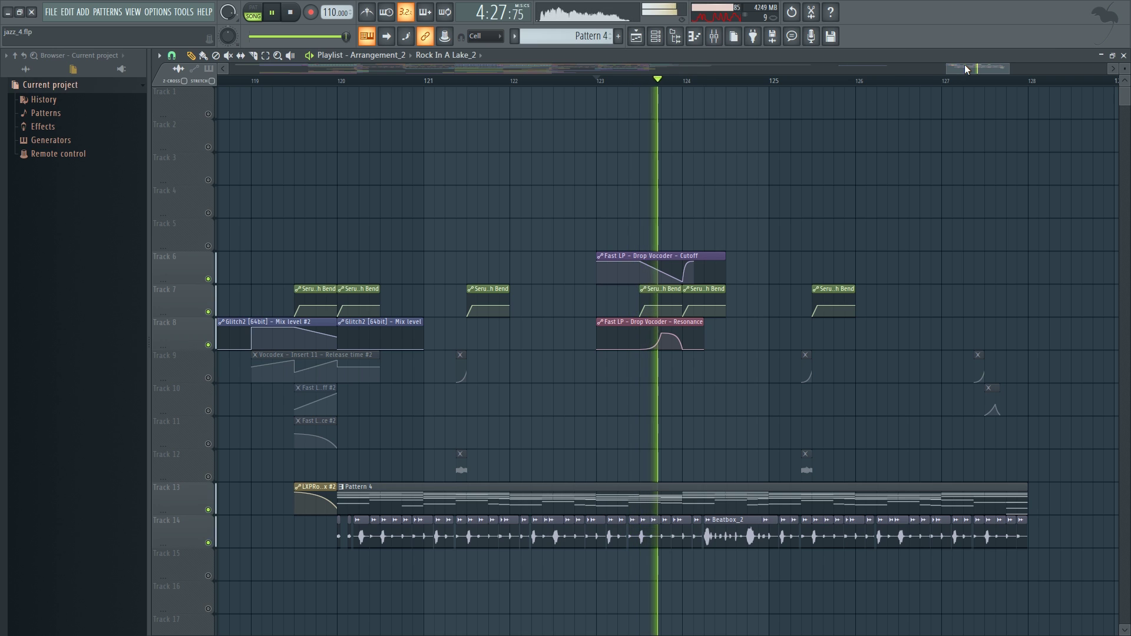
pyautogui.press('space')
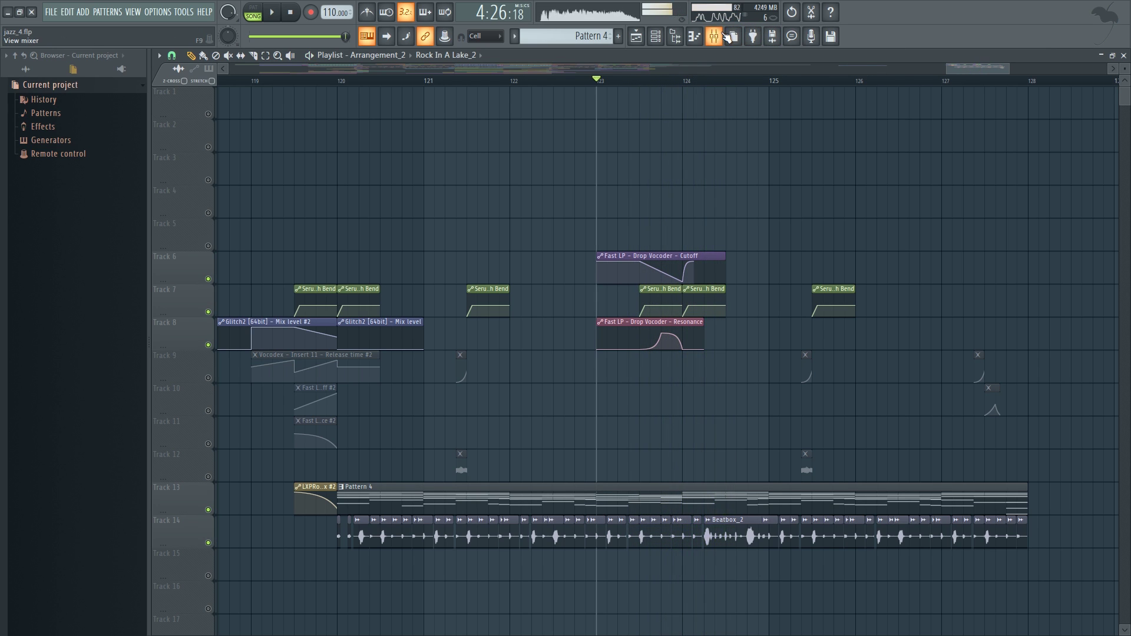
# - Mute the Insert 13 and Serum #2 mixer tracks again and return to the playlist
pyautogui.click(714, 36)
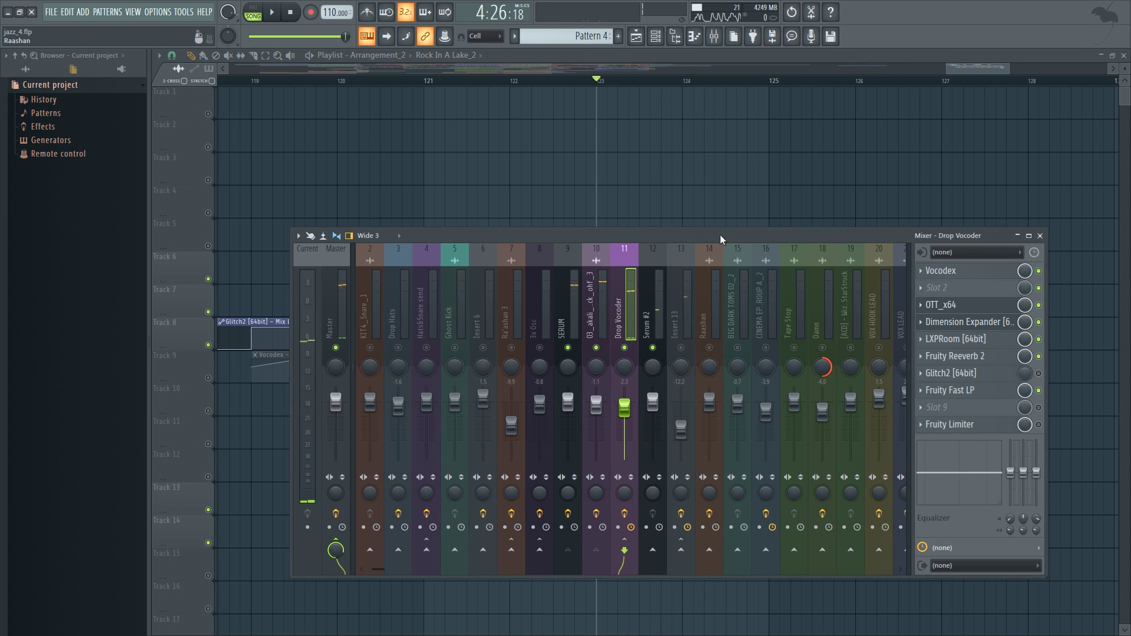
pyautogui.click(654, 348)
pyautogui.click(982, 68)
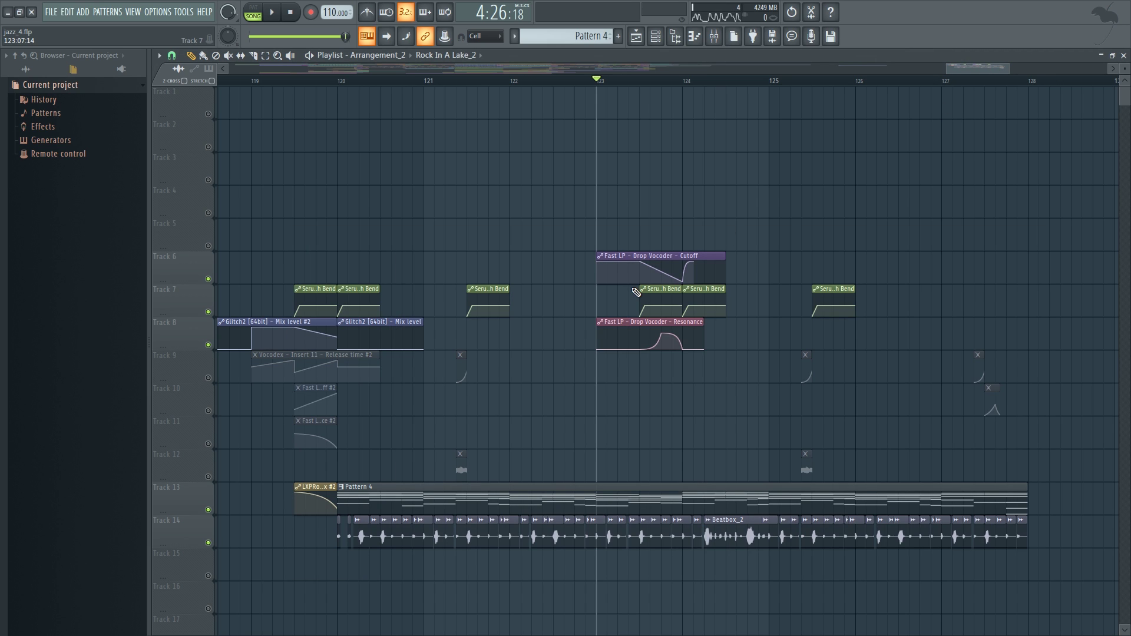
# - Unmute playlist Track 12 and examine its short Rock In A Lake_2 audio clip between bars 121 and 122
pyautogui.click(210, 477)
pyautogui.scroll(4, 491, 442)
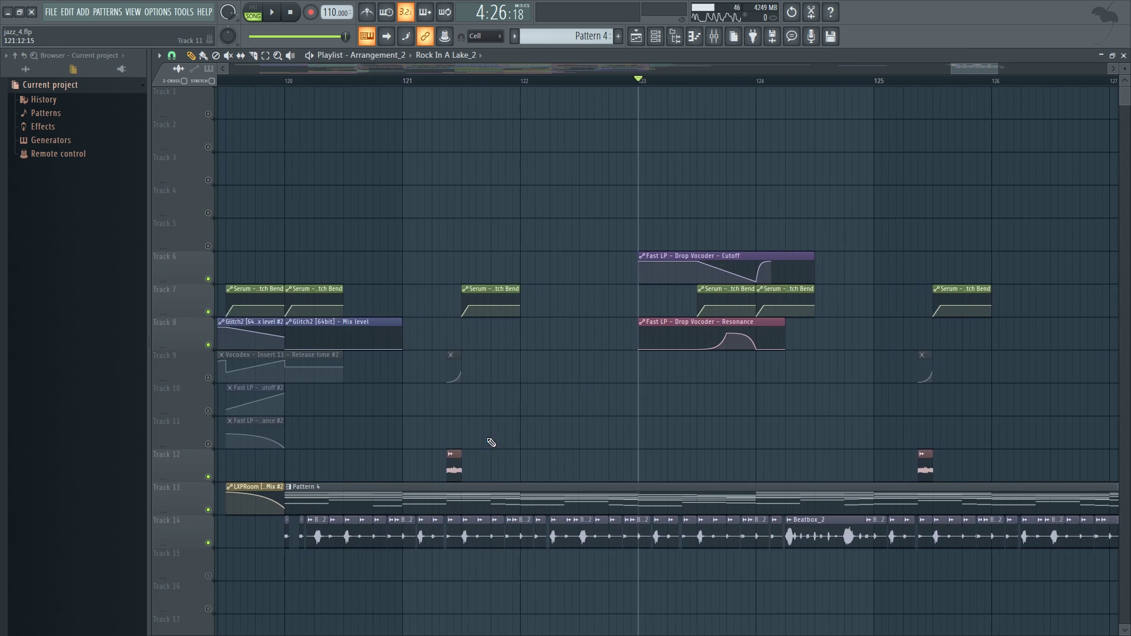
pyautogui.scroll(5, 447, 471)
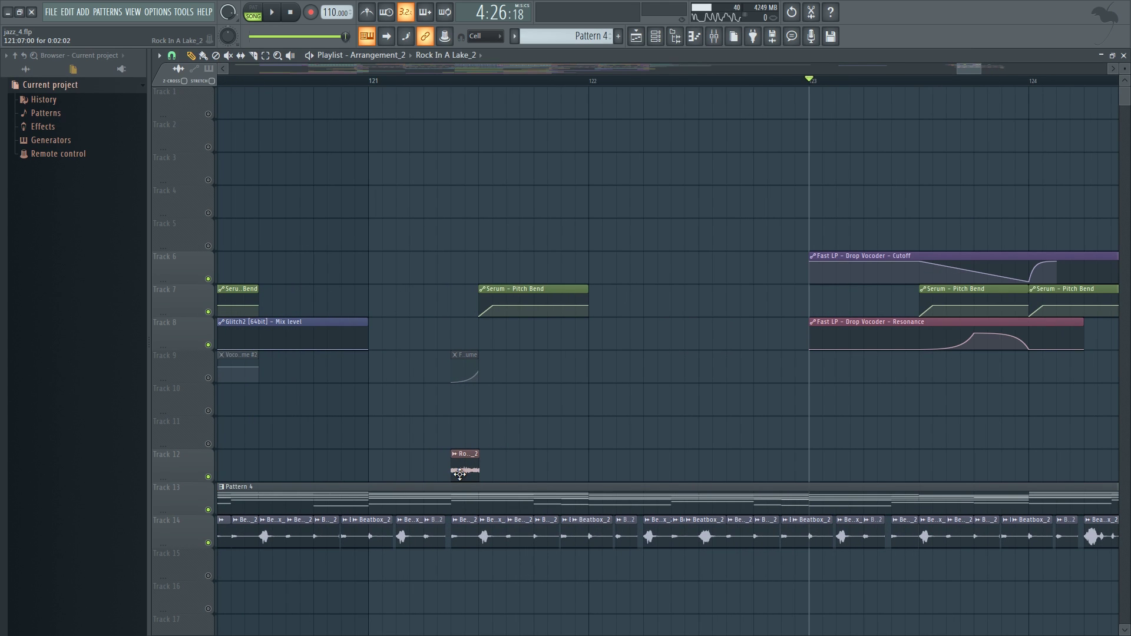
# - Route the track 10 voice sample directly to the Master and mute Drop Vocoder in the mixer
pyautogui.press('F9')
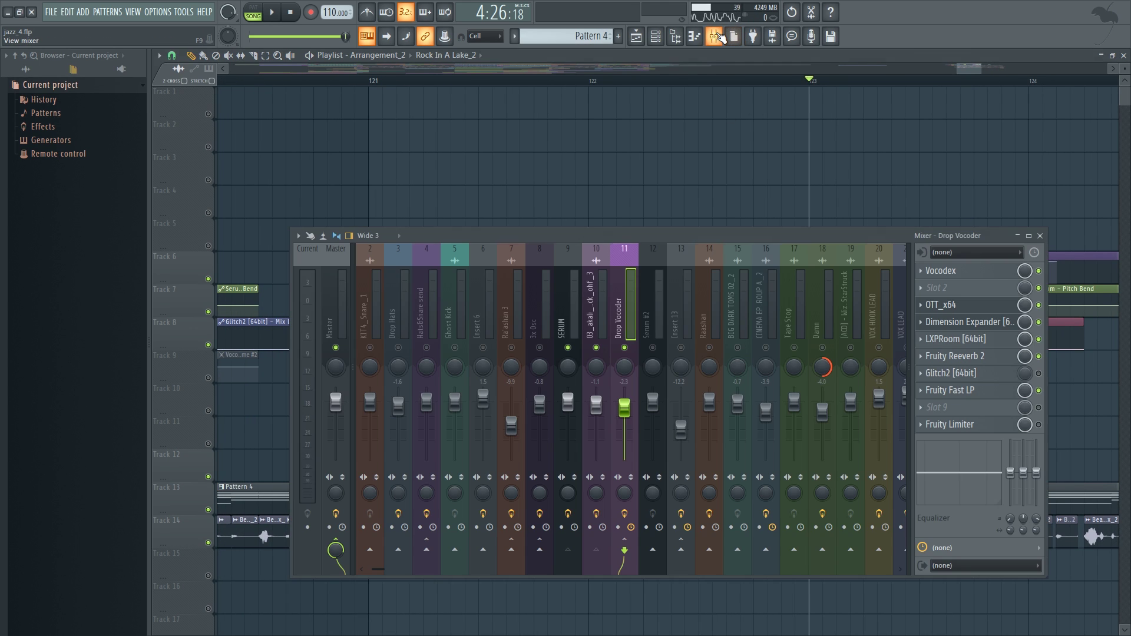
pyautogui.click(336, 549)
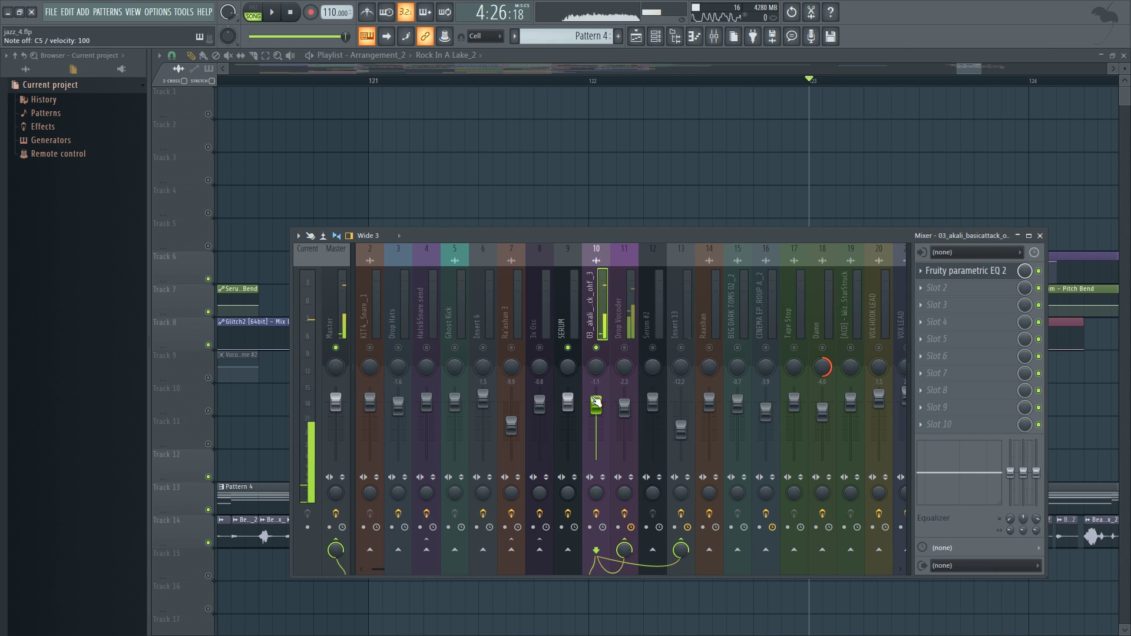
# - Remove the track 10 voice sample's direct routing to the Master and unmute Drop Vocoder in the mixer
pyautogui.moveTo(596, 405)
pyautogui.mouseDown()
pyautogui.moveTo(597, 389)
pyautogui.moveTo(596, 403)
pyautogui.mouseUp()
pyautogui.click(344, 545)
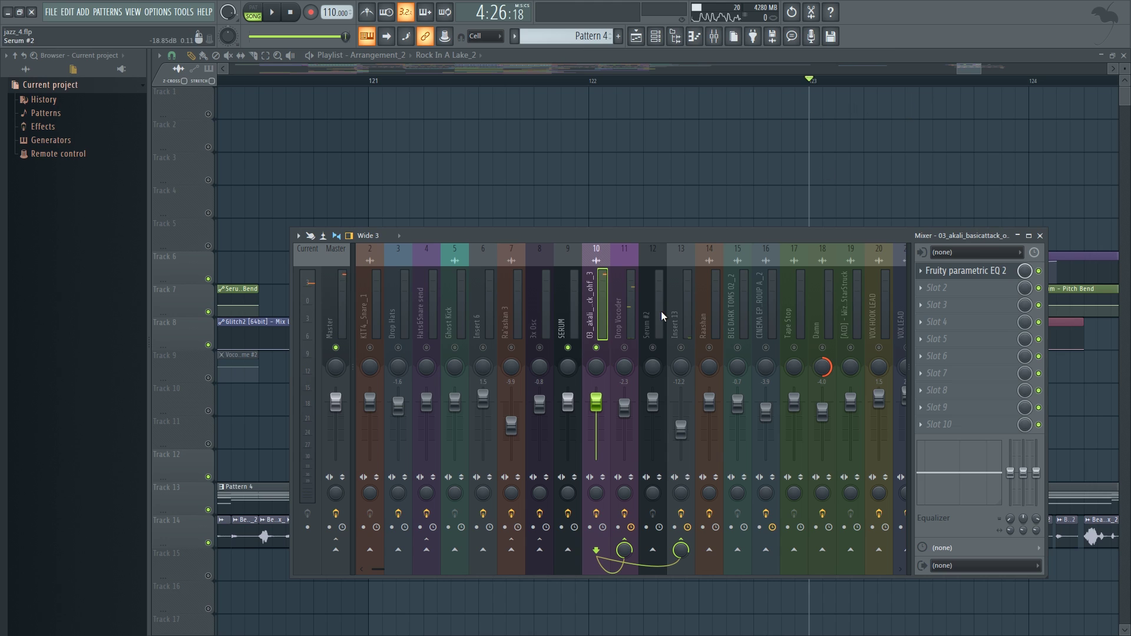
pyautogui.click(625, 348)
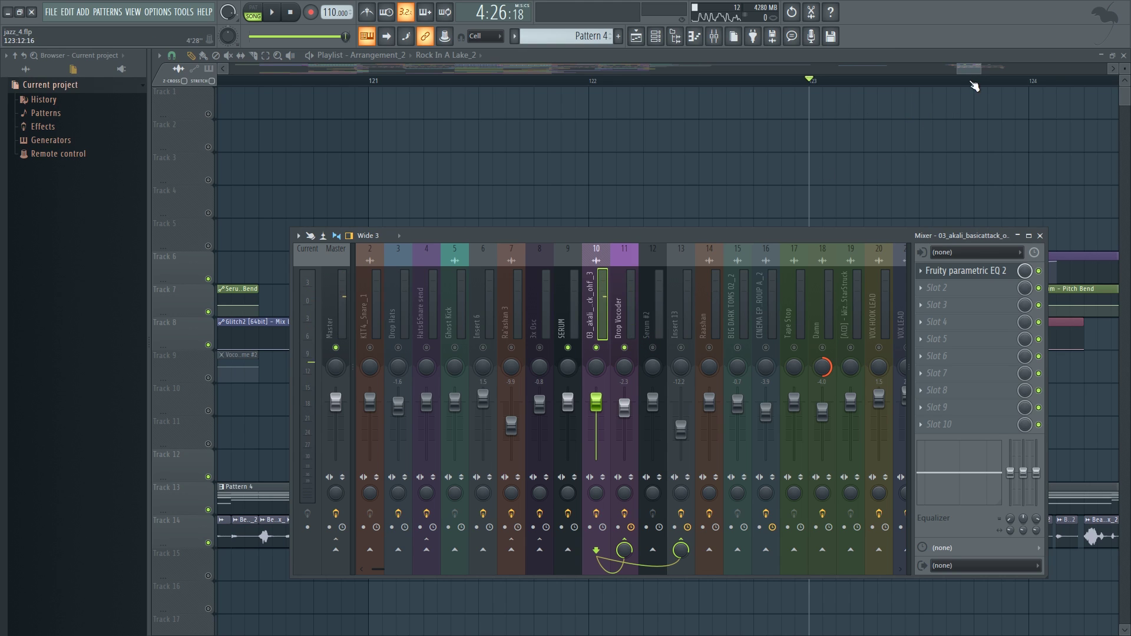
# - Audition the drop from bar 121 with the Track 12 clip in place and check the Drop Vocoder track in the mixer
pyautogui.moveTo(964, 71); pyautogui.dragTo(964, 72)
pyautogui.click(439, 83)
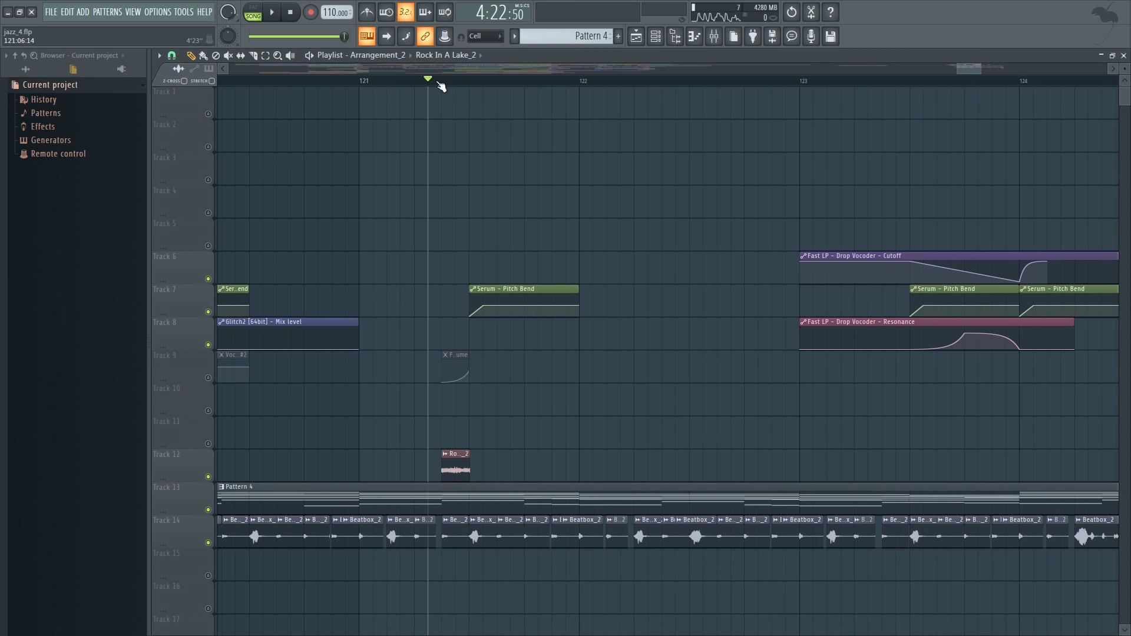
pyautogui.moveTo(426, 85); pyautogui.dragTo(377, 87)
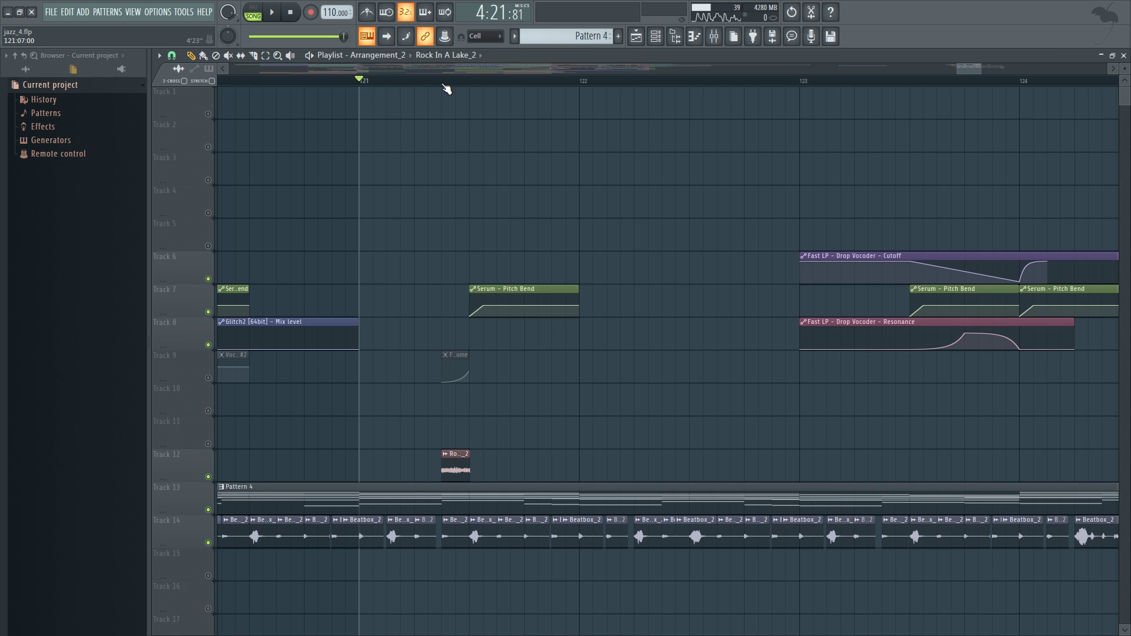
pyautogui.press('space')
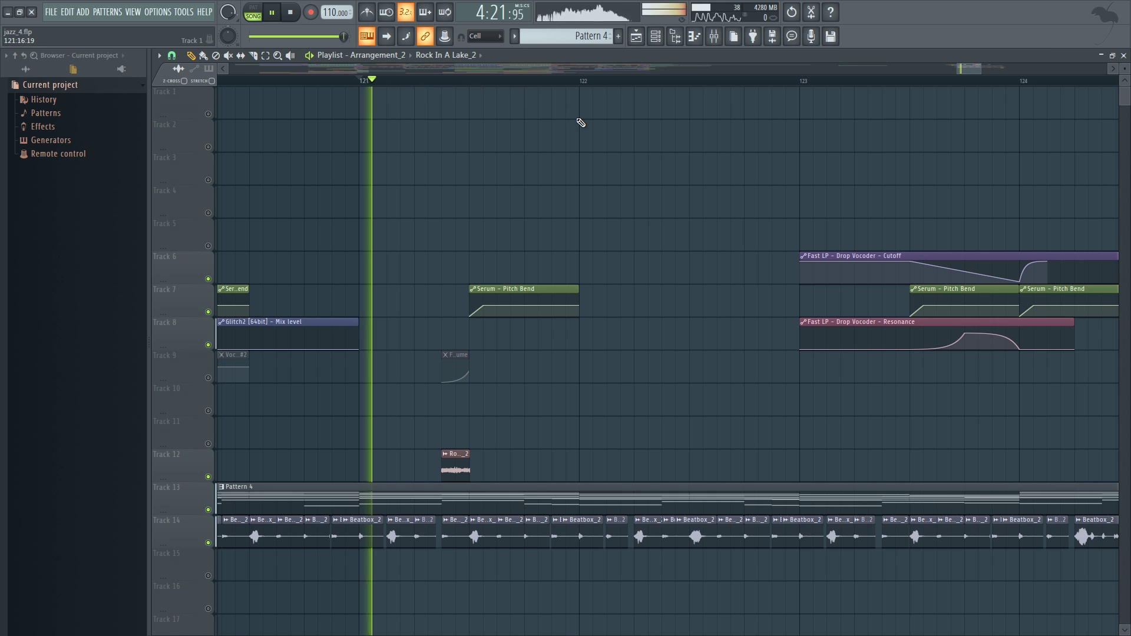
pyautogui.click(714, 36)
pyautogui.press('space')
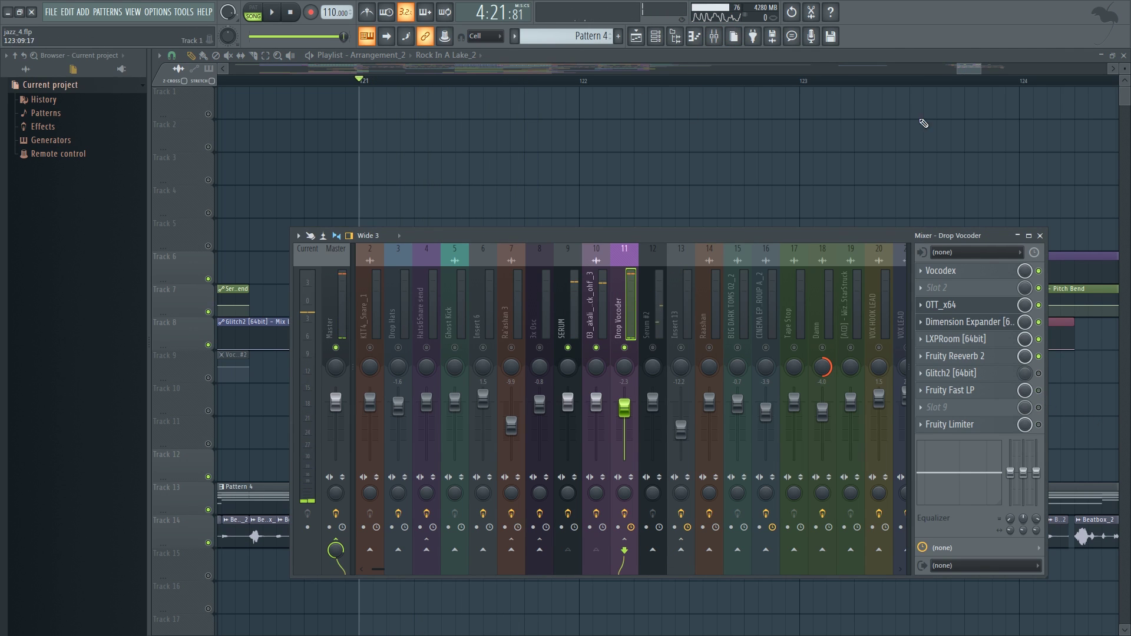
pyautogui.click(966, 70)
pyautogui.press('space')
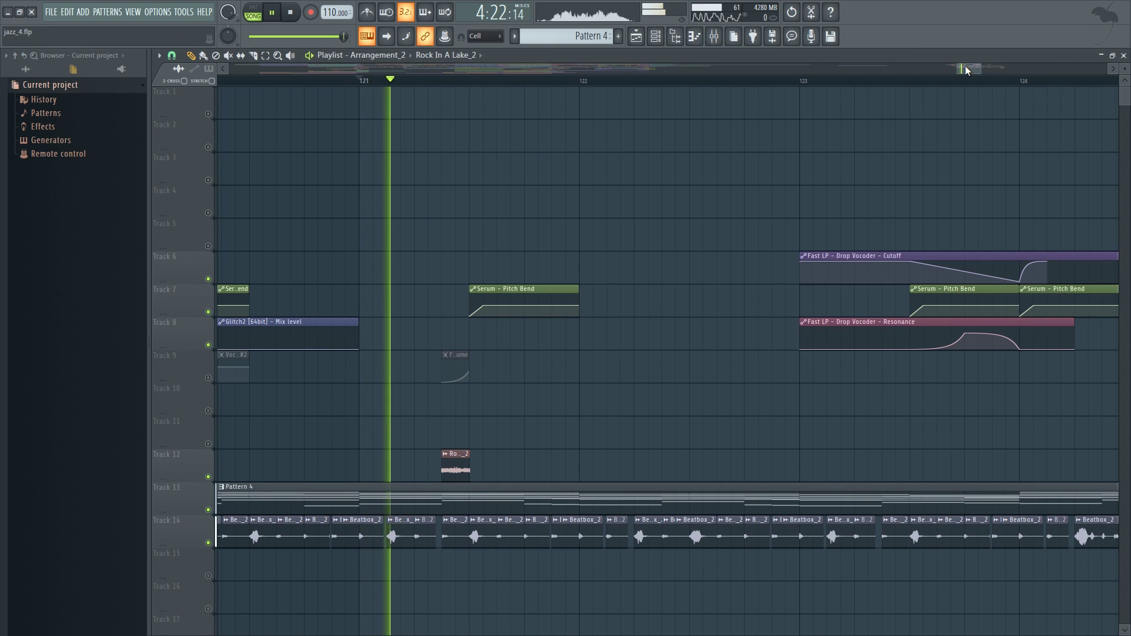
pyautogui.click(714, 37)
pyautogui.press('space')
pyautogui.click(957, 65)
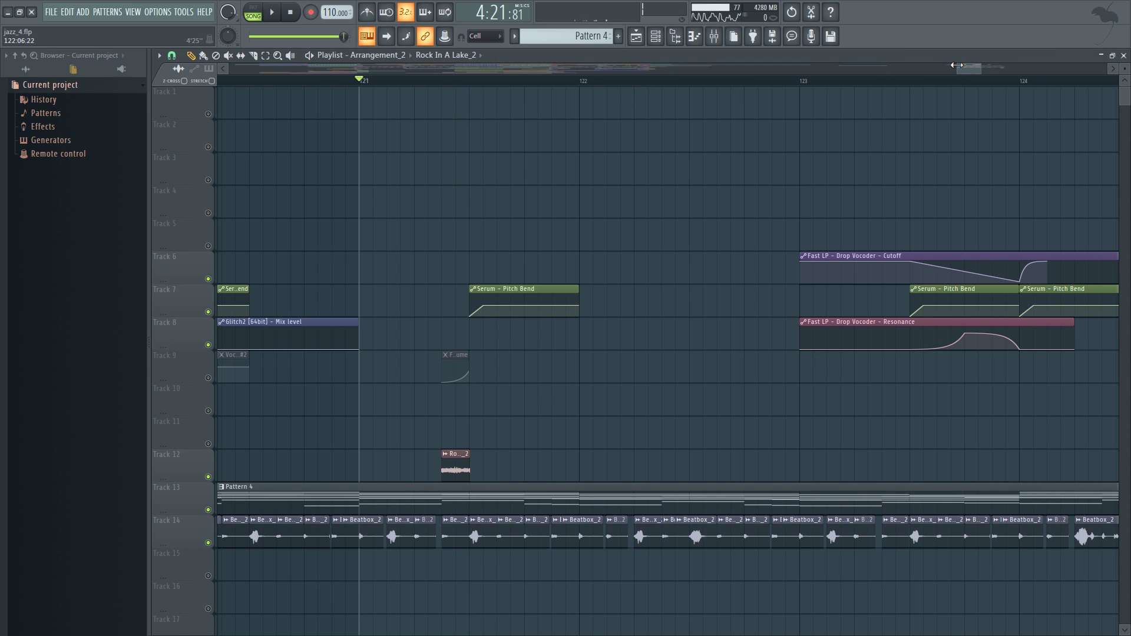
# - Delete the Rock In A Lake_2 clip from Track 12, audition from bar 121 without it, and undo the deletion to compare
pyautogui.rightClick(448, 465)
pyautogui.press('space')
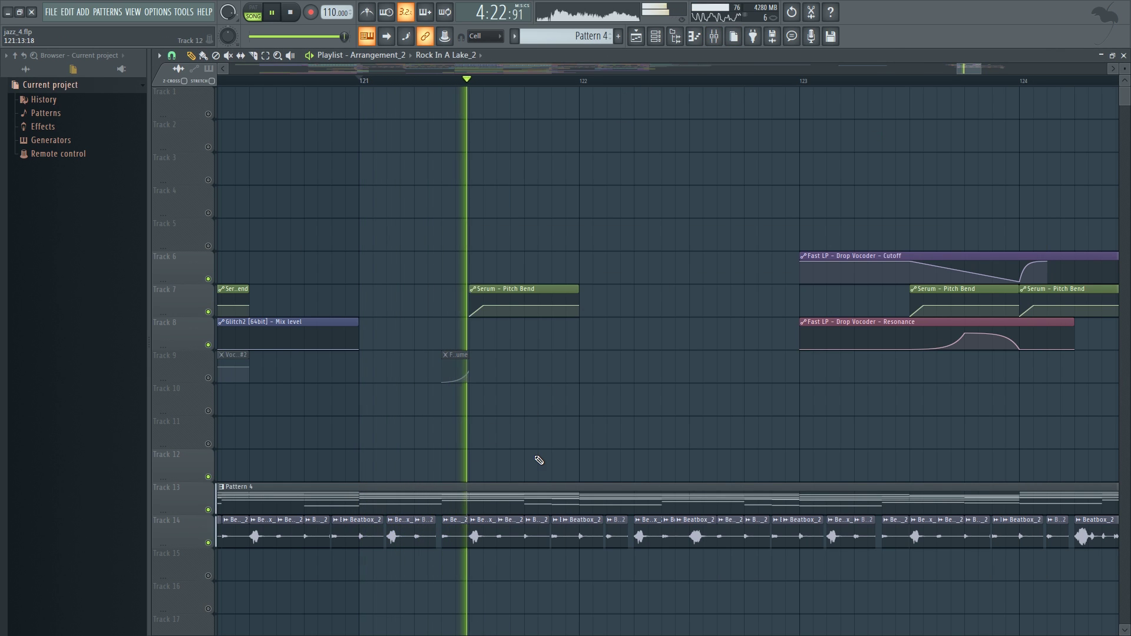
pyautogui.press('space')
pyautogui.hotkey('ctrl', 'z')
pyautogui.press('space')
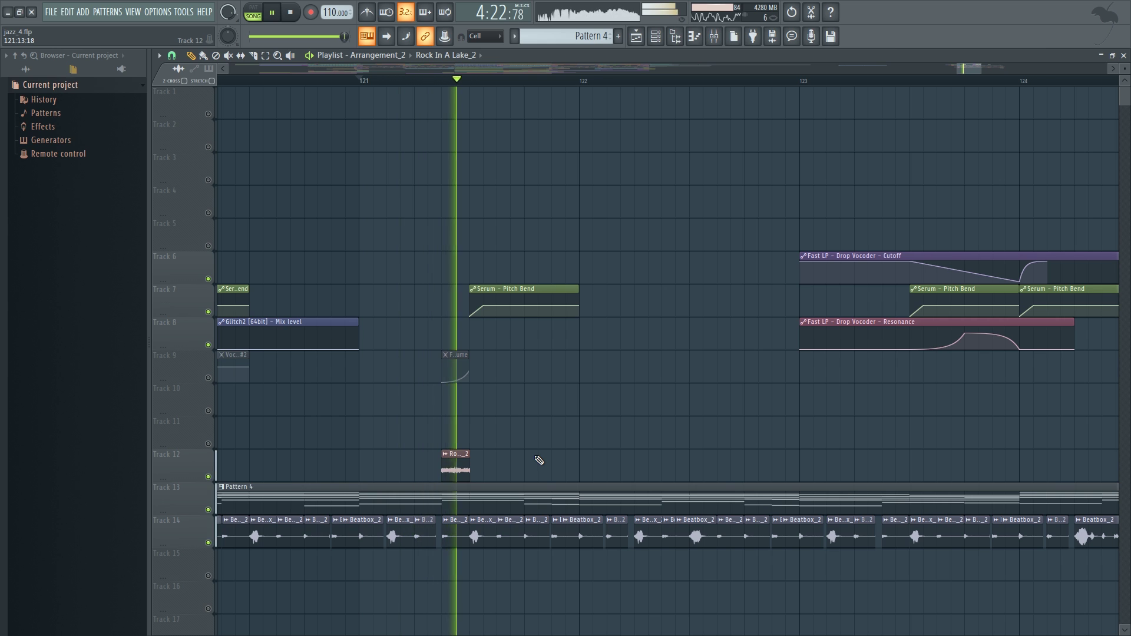
pyautogui.press('space')
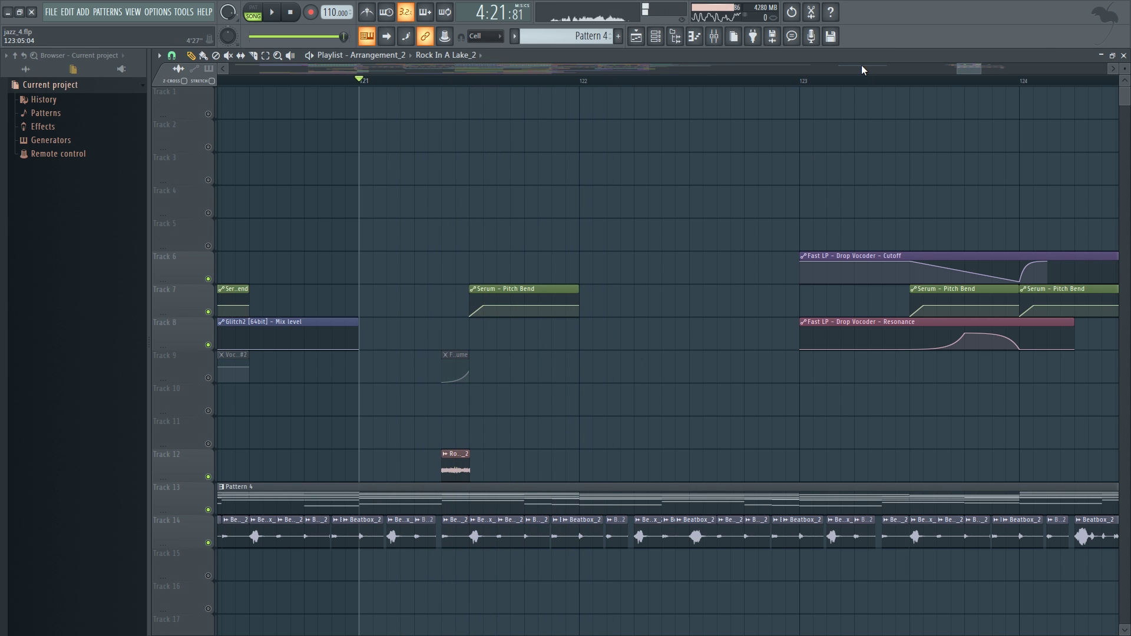
pyautogui.moveTo(958, 69); pyautogui.dragTo(1032, 82)
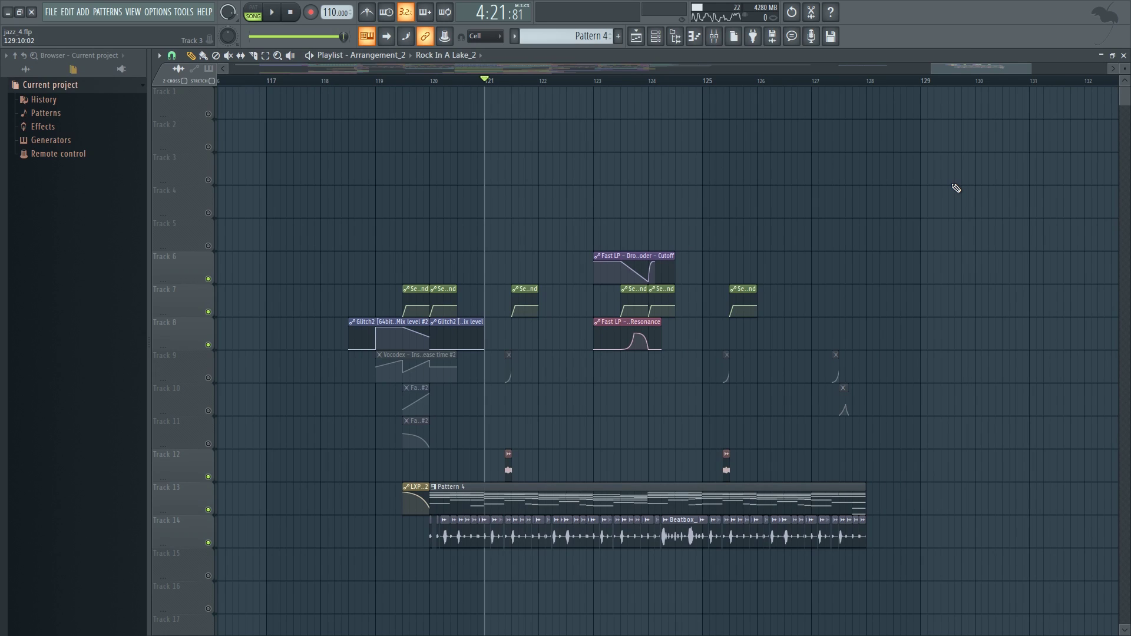